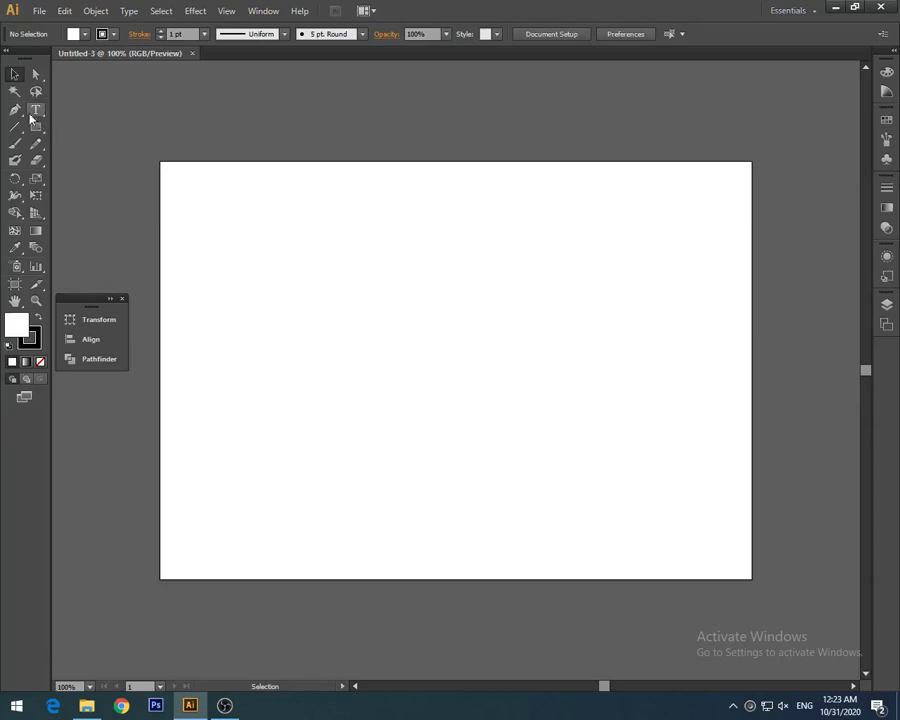
- Draw a single vertical line with the Pen tool
{"action": "key", "text": "p"}
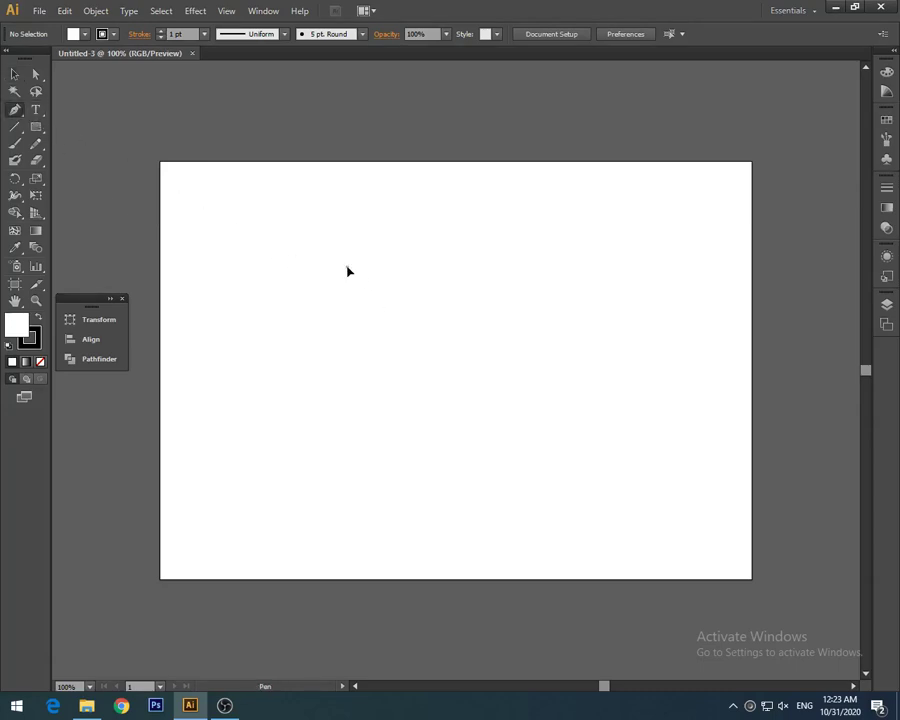
{"action": "left_click", "coordinate": [347, 267]}
{"action": "left_click", "coordinate": [347, 505]}
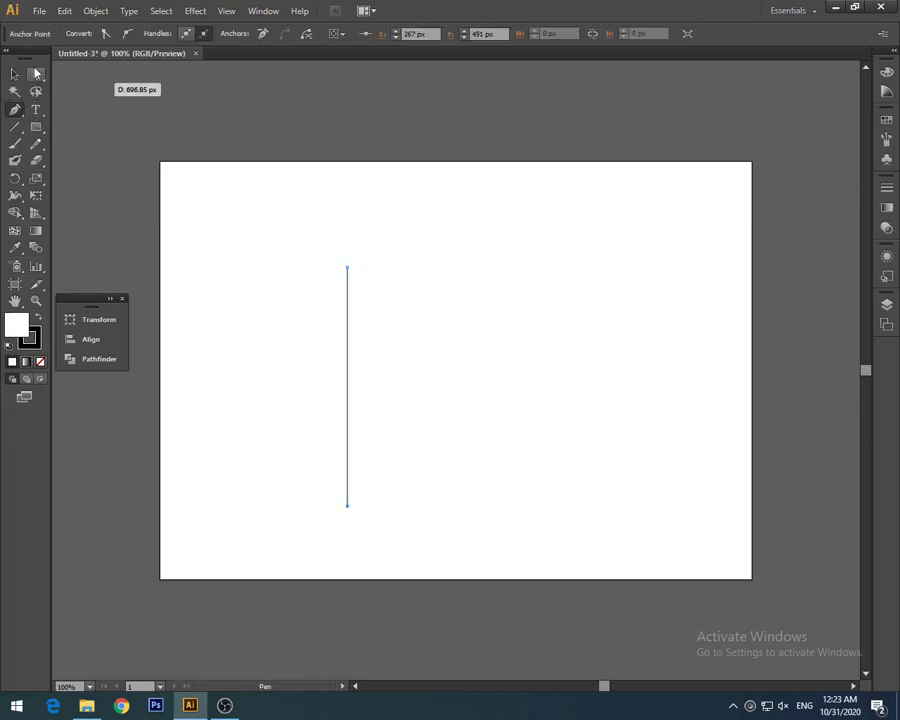
{"action": "left_click", "coordinate": [16, 73]}
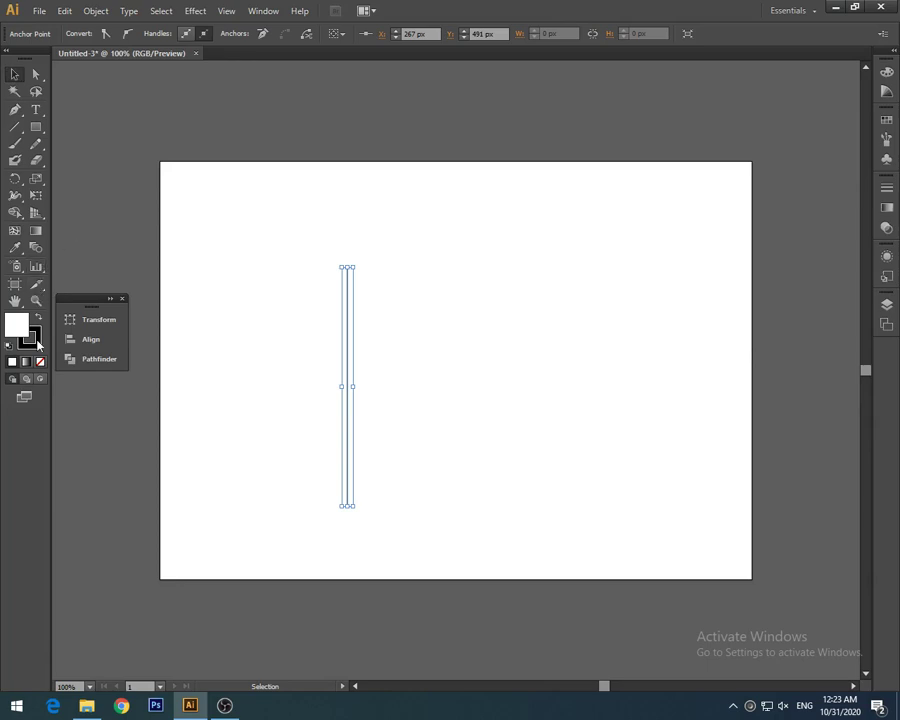
{"action": "left_click", "coordinate": [289, 390]}
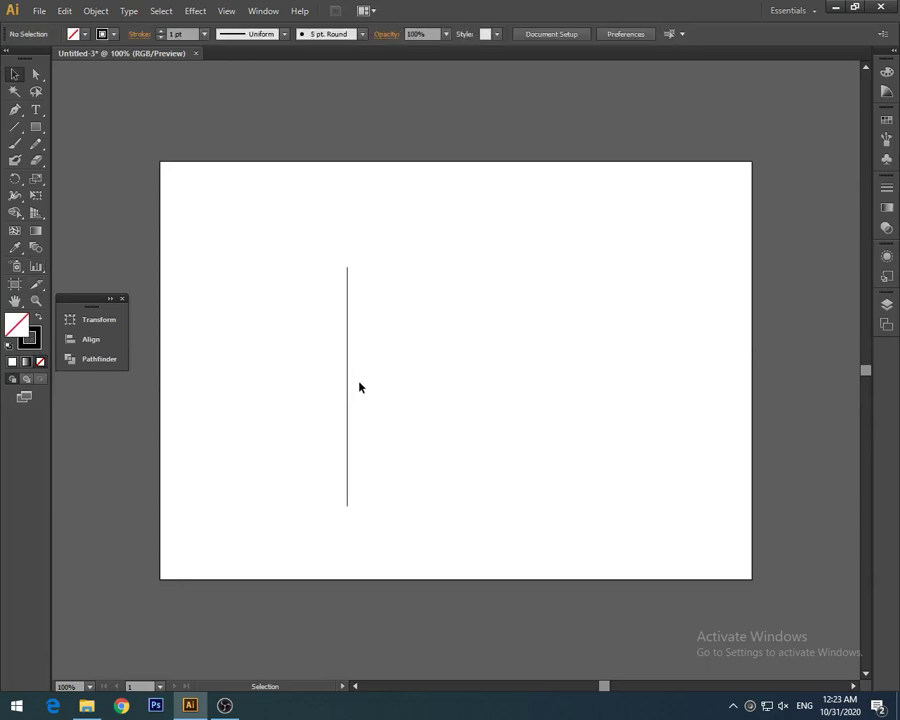
- Duplicate the line into ten evenly spaced vertical lines, then zoom to 200%
{"action": "left_click", "coordinate": [349, 391]}
{"action": "mouse_move", "coordinate": [351, 385]}
{"action": "left_mouse_down"}
{"action": "mouse_move", "coordinate": [348, 368]}
{"action": "mouse_move", "coordinate": [370, 382]}
{"action": "left_mouse_up"}
{"action": "left_click", "coordinate": [385, 387]}
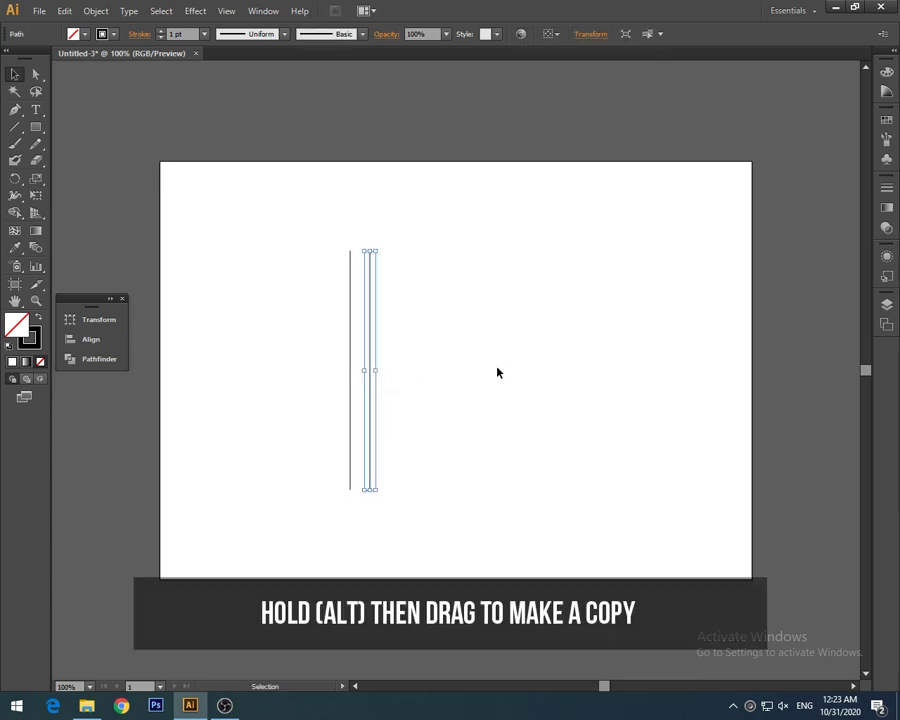
{"action": "key", "text": "ctrl+d"}
{"action": "key", "text": "ctrl+d"}
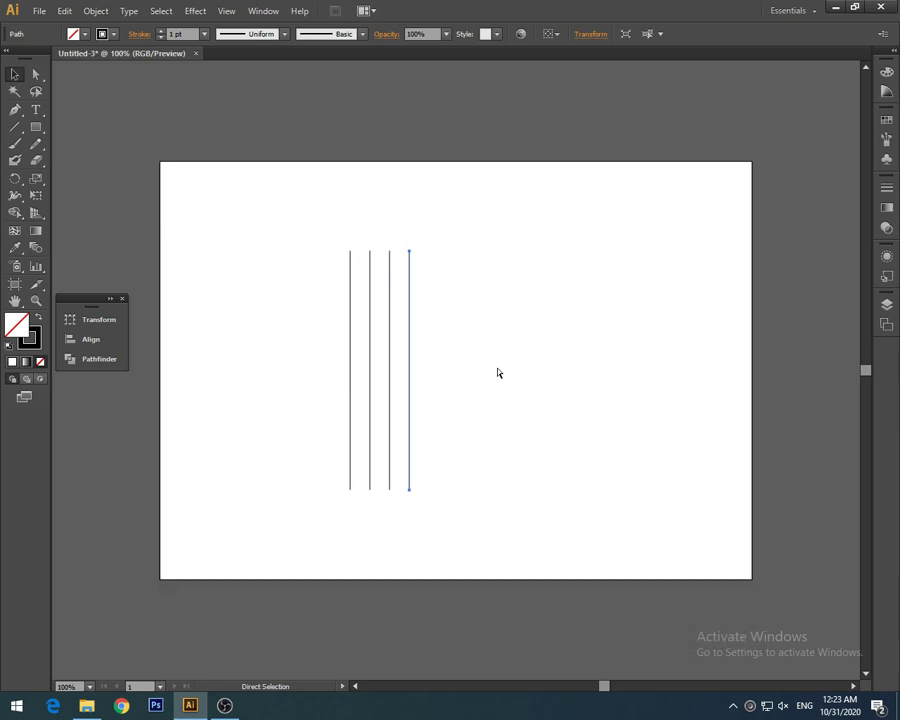
{"action": "key", "text": "ctrl+d"}
{"action": "key", "text": "ctrl+d"}
{"action": "key", "text": "ctrl+d"}
{"action": "key", "text": "ctrl+d"}
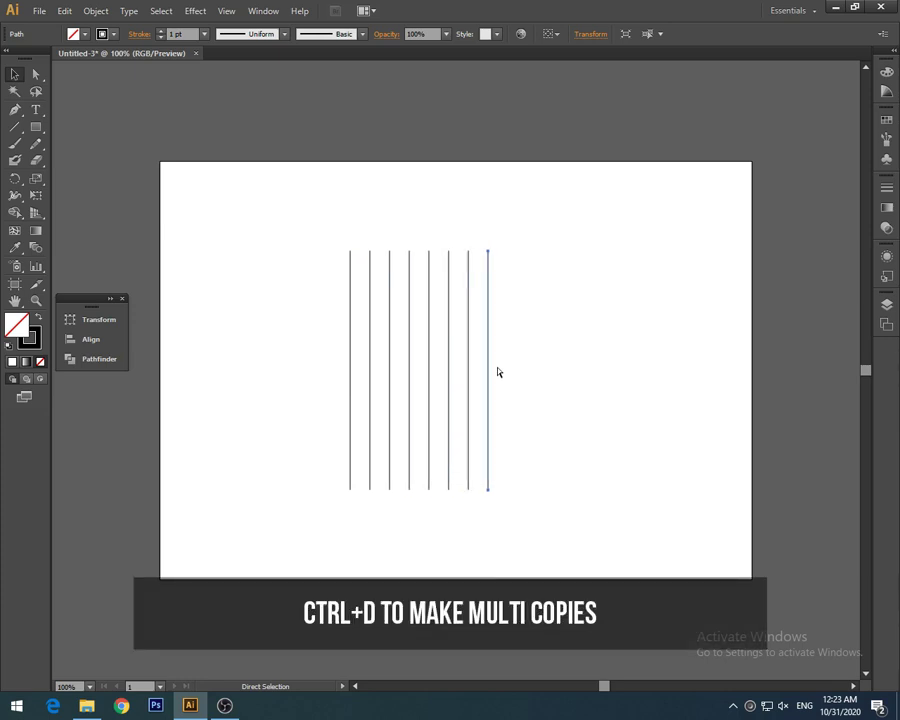
{"action": "key", "text": "ctrl+d"}
{"action": "key", "text": "ctrl+d"}
{"action": "key", "text": "v"}
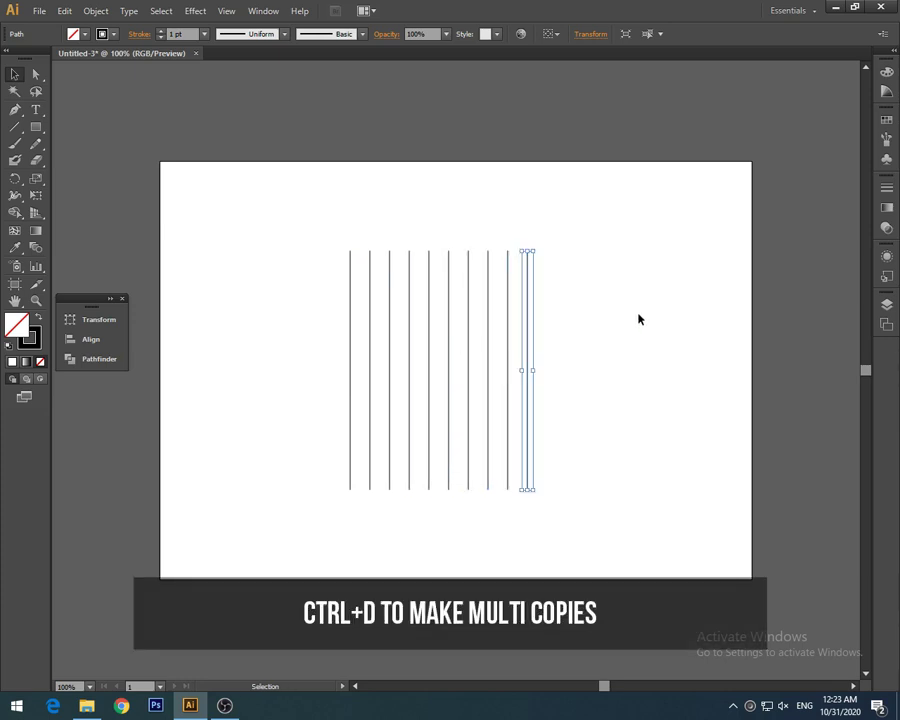
{"action": "left_click", "coordinate": [632, 316]}
{"action": "key", "text": "ctrl+plus"}
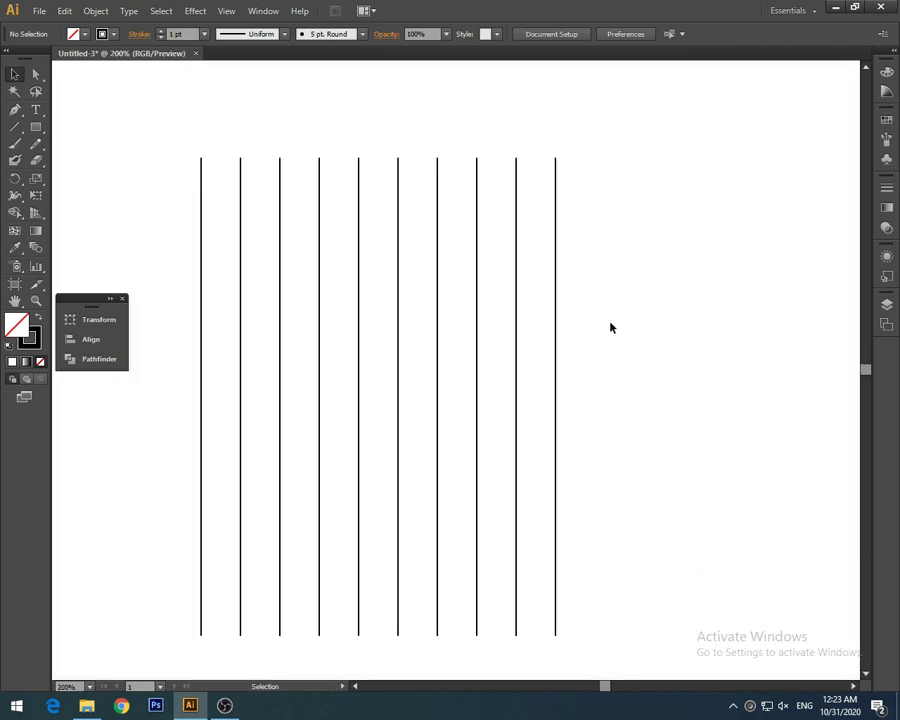
- Draw a small circle with the Ellipse tool between the two middle vertical lines
{"action": "left_click_drag", "start_coordinate": [644, 306], "coordinate": [677, 253]}
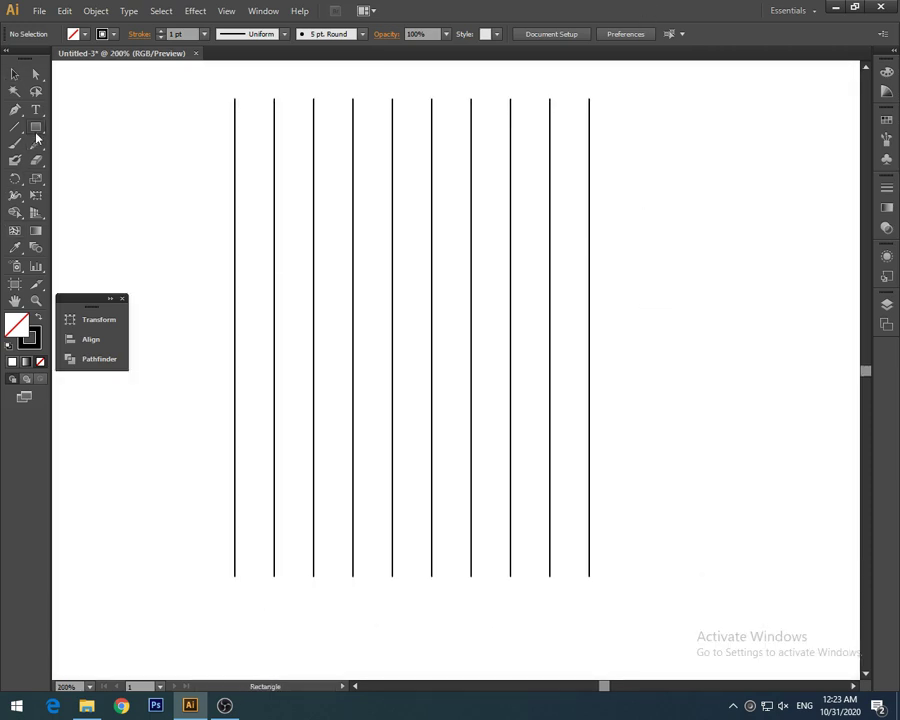
{"action": "left_click_drag", "start_coordinate": [37, 130], "coordinate": [116, 160]}
{"action": "left_click_drag", "start_coordinate": [412, 331], "coordinate": [427, 350]}
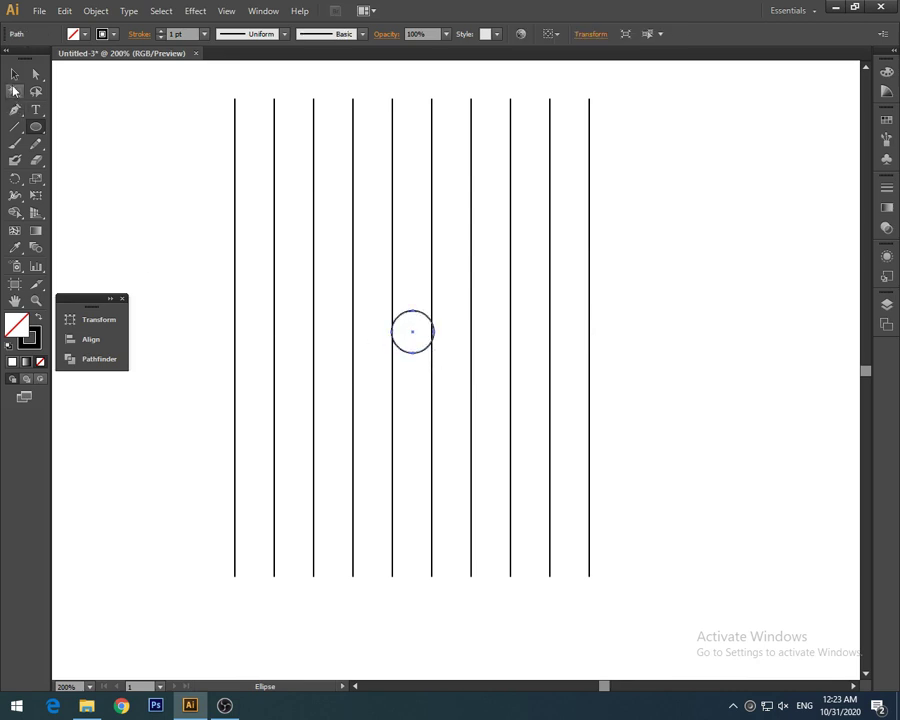
{"action": "left_click", "coordinate": [14, 76]}
- Resize the small circle so its edges touch the fifth and sixth lines
{"action": "key", "text": "ctrl+plus"}
{"action": "key", "text": "ctrl+plus"}
{"action": "key", "text": "ctrl+plus"}
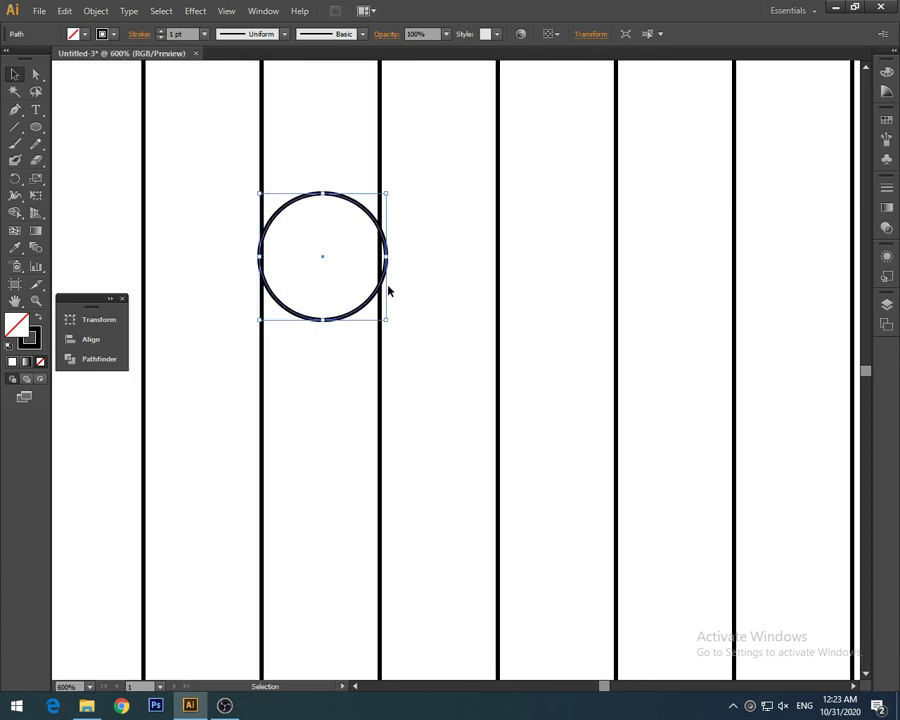
{"action": "mouse_move", "coordinate": [411, 293]}
{"action": "left_mouse_down"}
{"action": "mouse_move", "coordinate": [392, 293]}
{"action": "mouse_move", "coordinate": [404, 293]}
{"action": "left_mouse_up"}
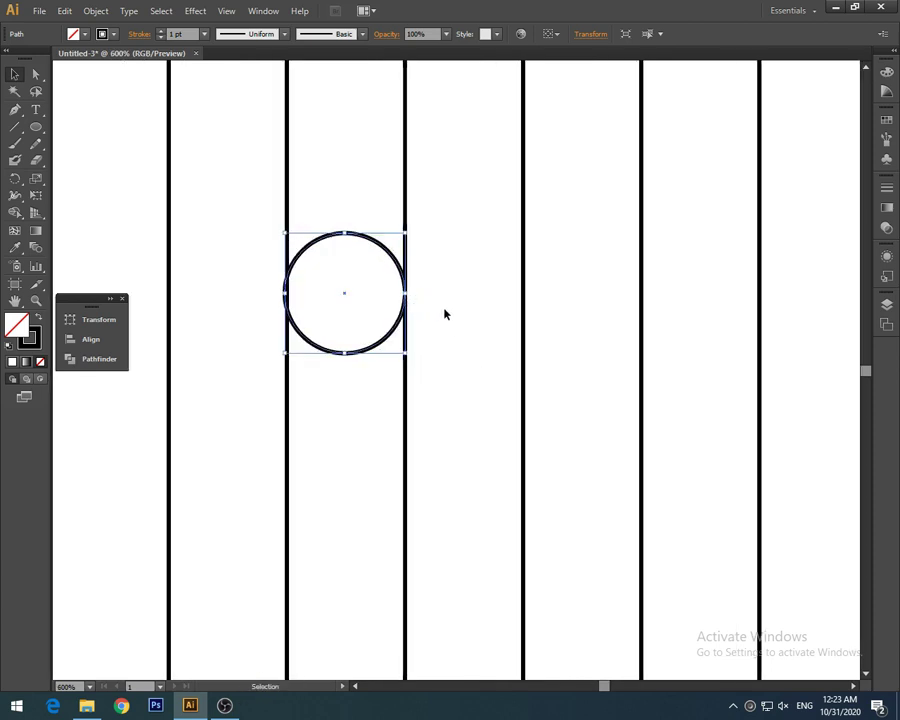
{"action": "left_click", "coordinate": [376, 341]}
{"action": "left_click_drag", "start_coordinate": [283, 295], "coordinate": [286, 297]}
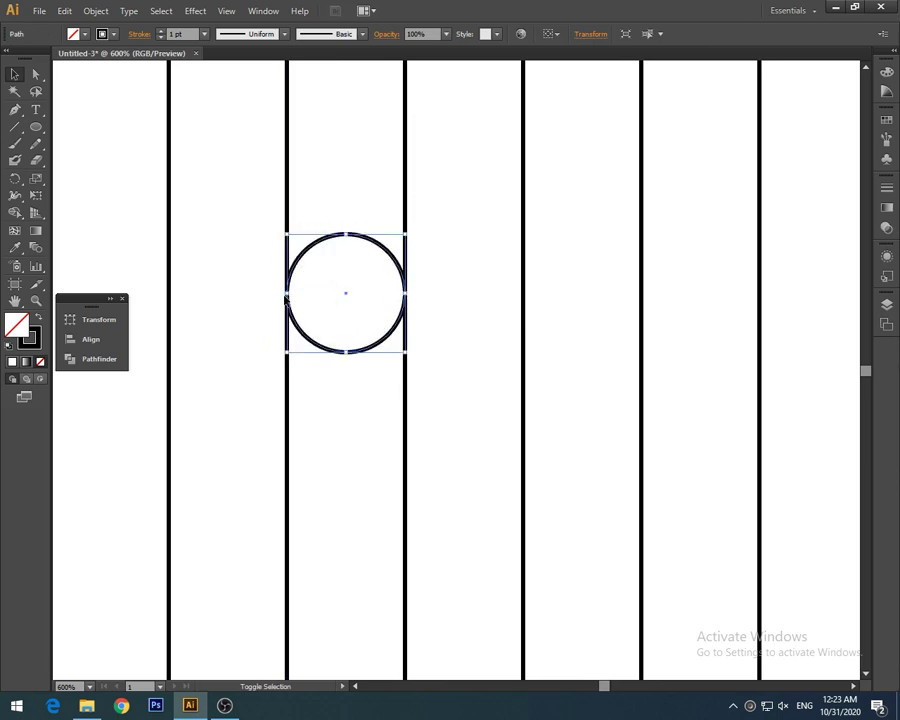
{"action": "left_click", "coordinate": [471, 398]}
{"action": "scroll", "coordinate": [471, 398], "scroll_direction": "down", "scroll_amount": 4}
- Copy the small circle and paste a copy in the same position
{"action": "scroll", "coordinate": [471, 398], "scroll_direction": "up", "scroll_amount": 2}
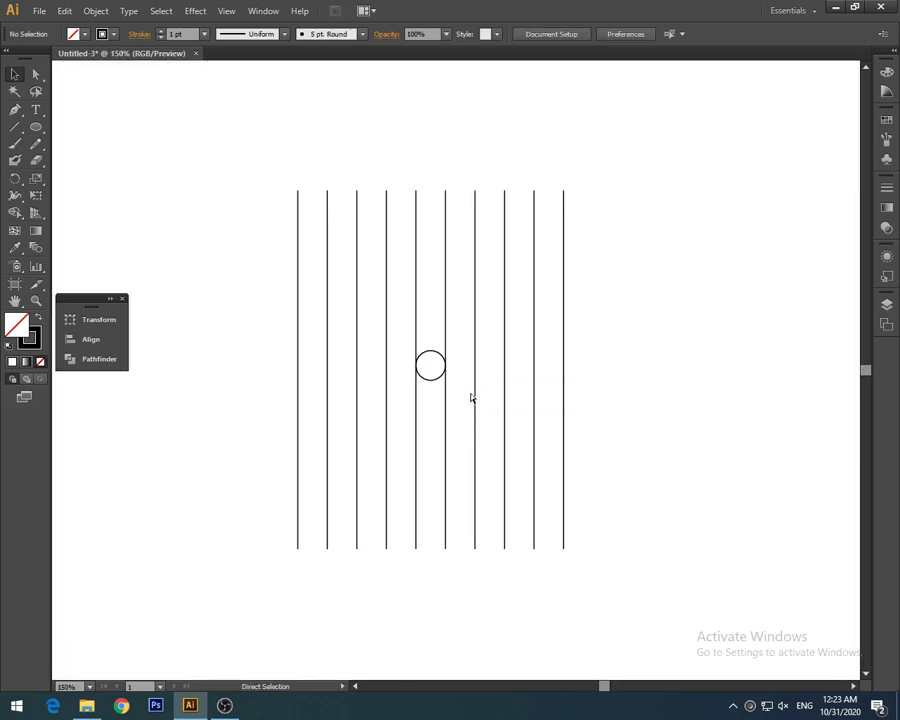
{"action": "scroll", "coordinate": [471, 398], "scroll_direction": "down", "scroll_amount": 1}
{"action": "left_click", "coordinate": [490, 356]}
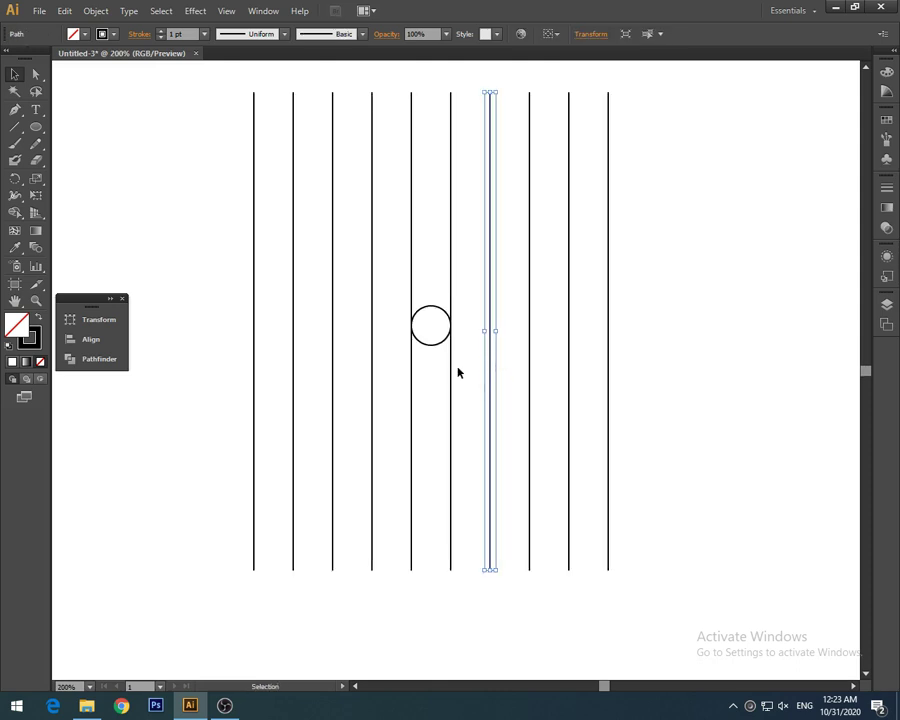
{"action": "left_click", "coordinate": [455, 368]}
{"action": "left_click", "coordinate": [431, 346]}
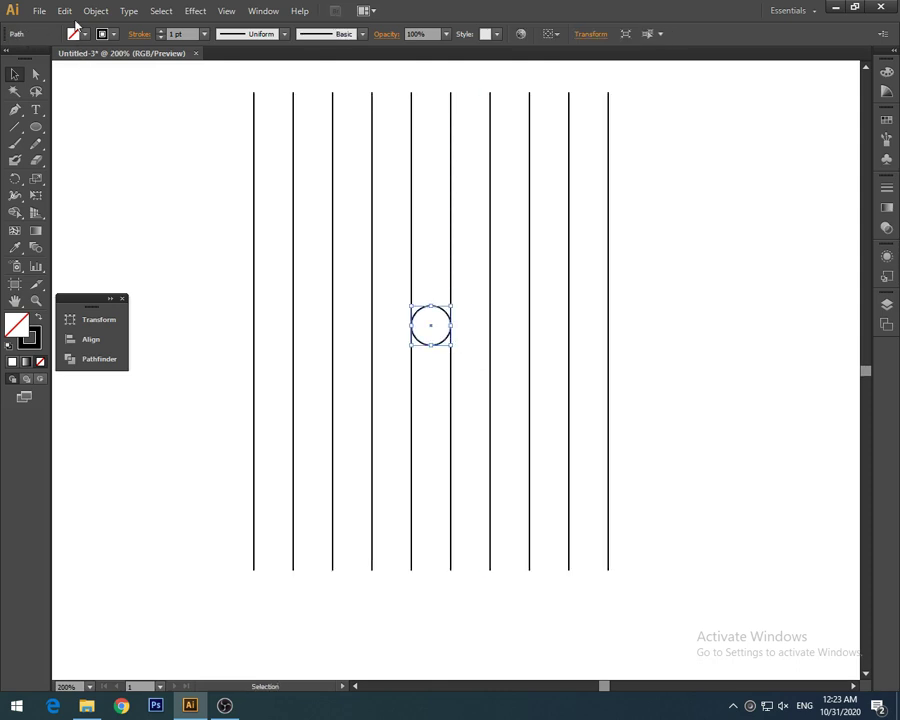
{"action": "left_click", "coordinate": [64, 11]}
{"action": "left_click", "coordinate": [100, 78]}
{"action": "left_click", "coordinate": [66, 12]}
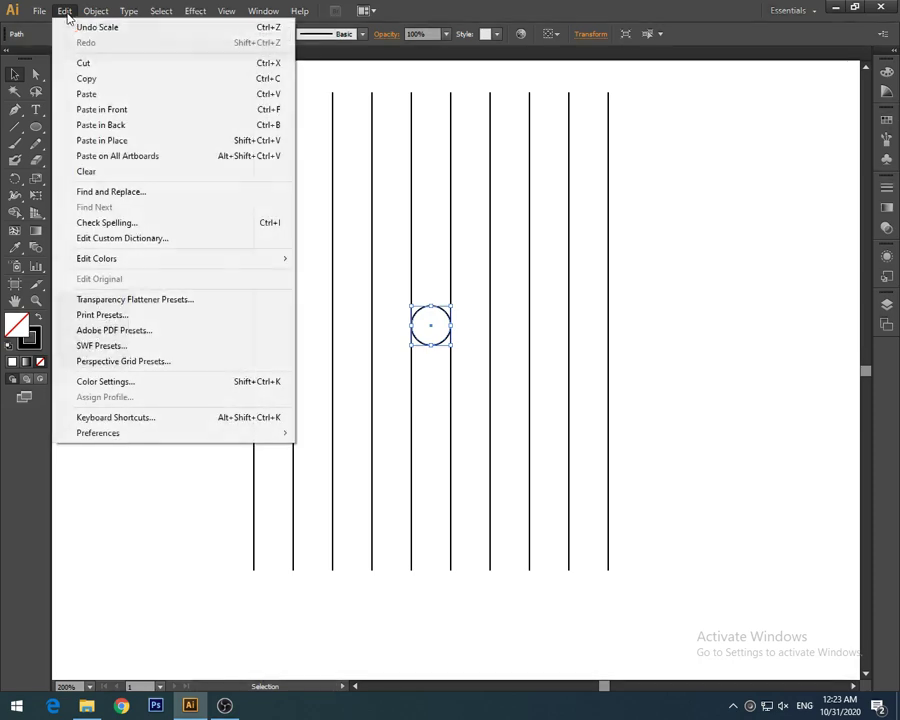
{"action": "left_click", "coordinate": [128, 141]}
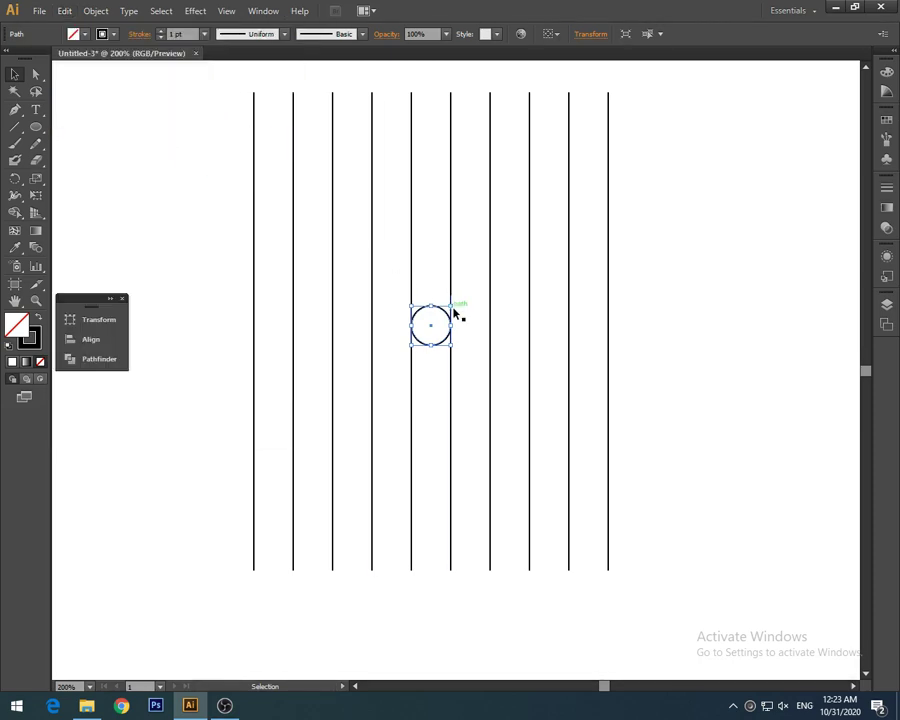
- Enlarge the pasted circle from its centre until its right side meets the rightmost line
{"action": "left_click_drag", "start_coordinate": [452, 306], "coordinate": [689, 162]}
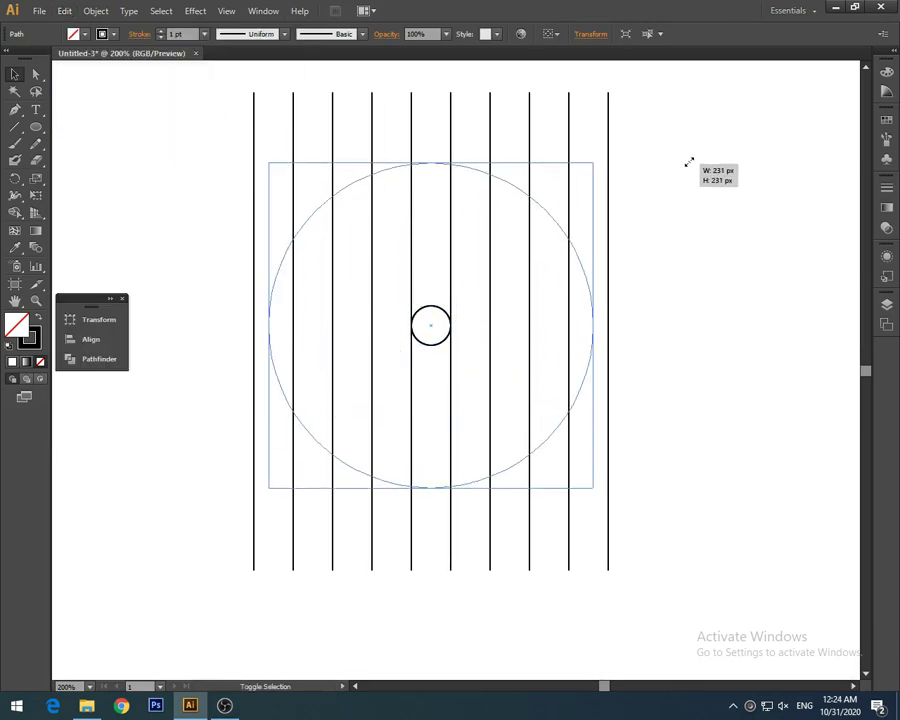
{"action": "left_click_drag", "start_coordinate": [689, 162], "coordinate": [706, 153]}
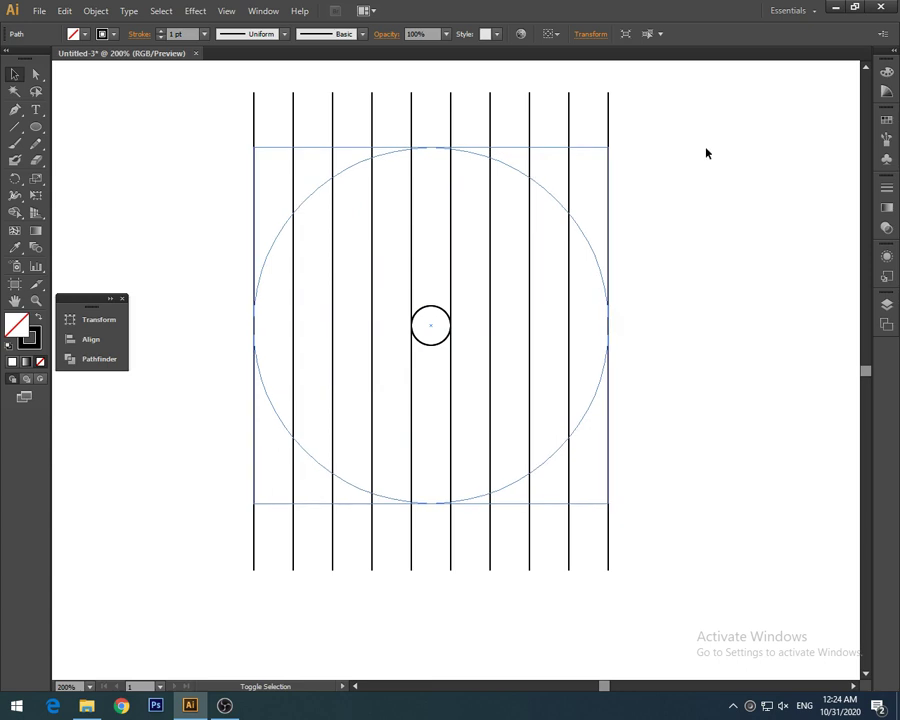
{"action": "left_click", "coordinate": [703, 270]}
{"action": "key", "text": "ctrl+plus"}
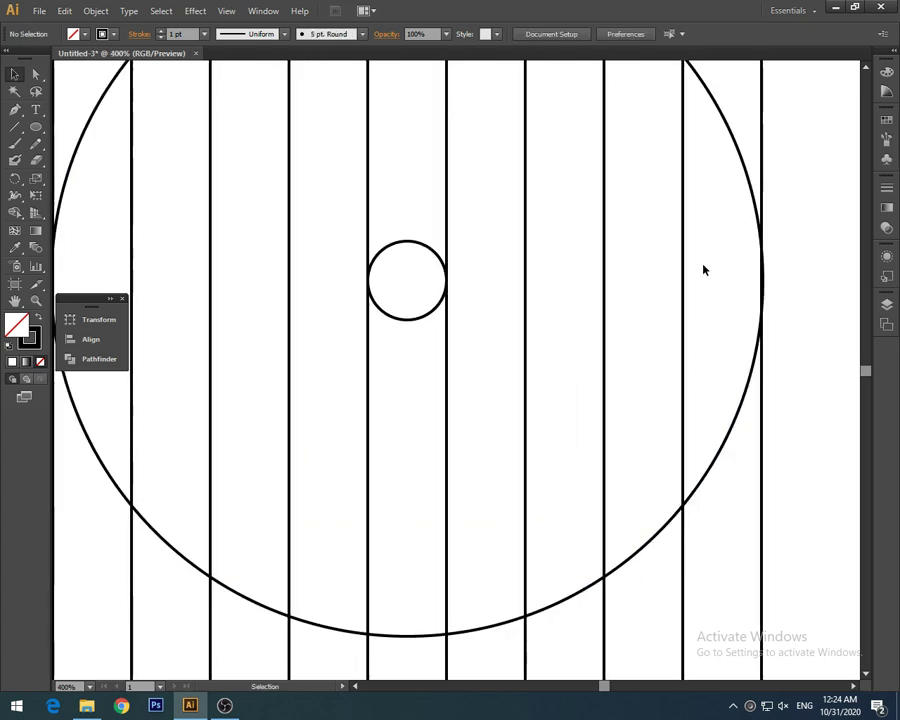
{"action": "left_click_drag", "start_coordinate": [703, 270], "coordinate": [606, 298]}
{"action": "left_click", "coordinate": [665, 318]}
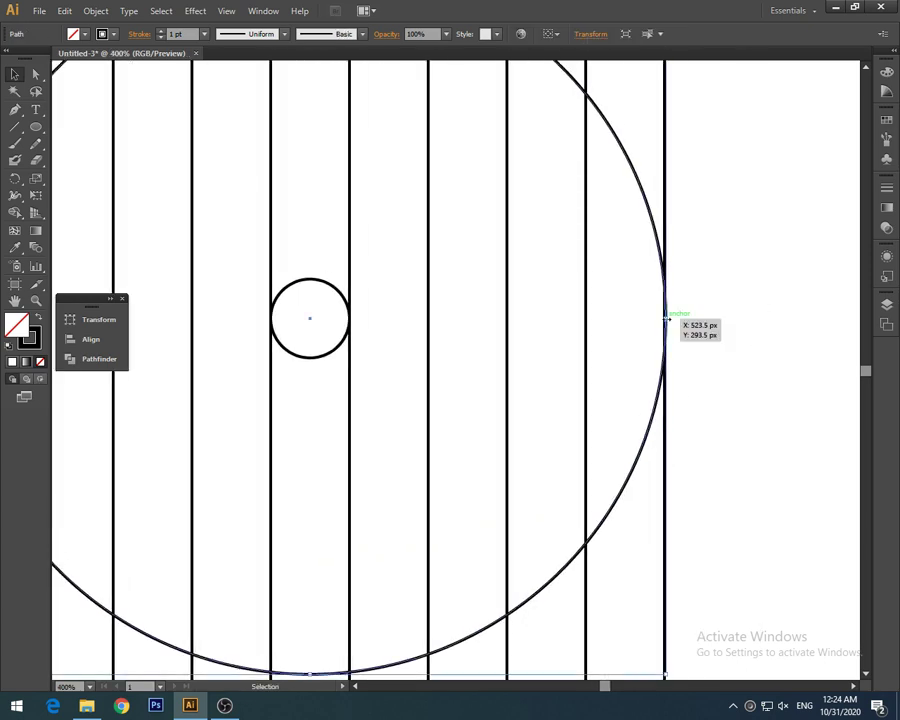
{"action": "left_click_drag", "start_coordinate": [665, 318], "coordinate": [667, 322]}
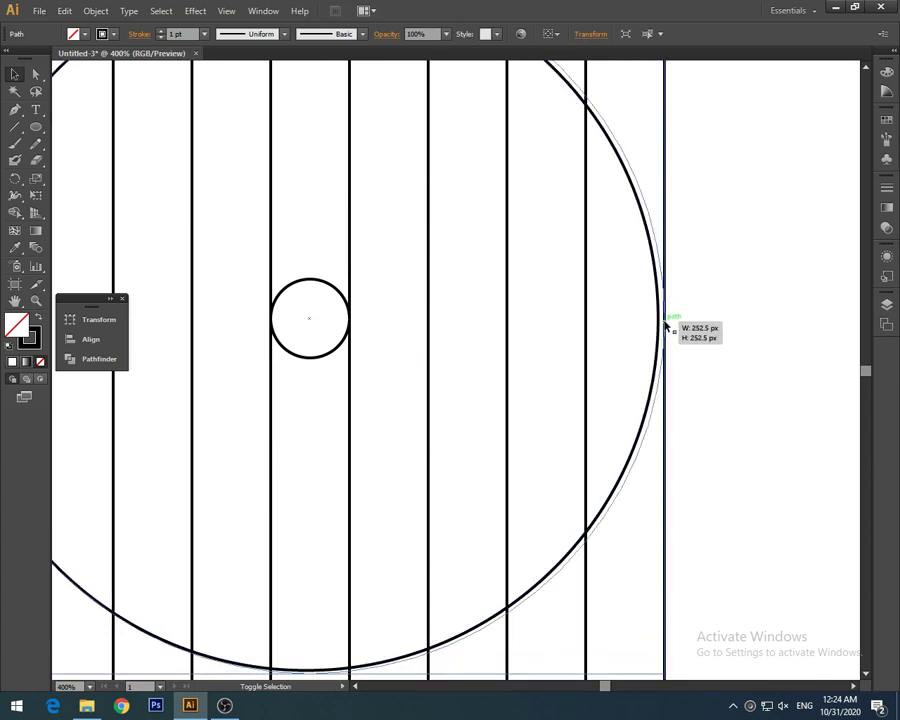
{"action": "left_click", "coordinate": [717, 380]}
- Fit the large circle's left side to the leftmost line and return to 200% view
{"action": "scroll", "coordinate": [729, 422], "scroll_direction": "left", "scroll_amount": 5}
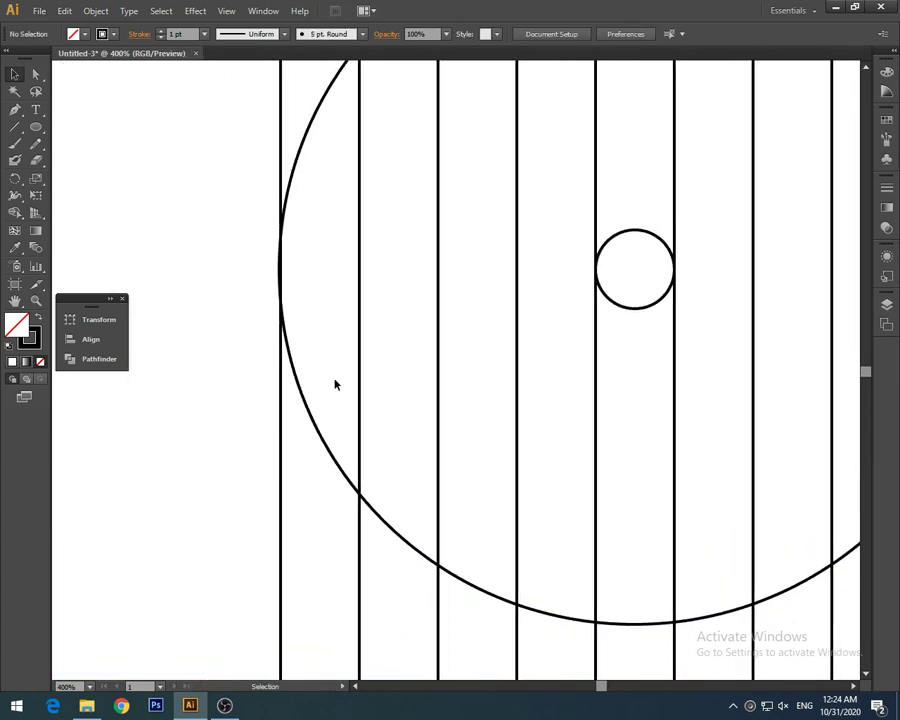
{"action": "left_click", "coordinate": [309, 401]}
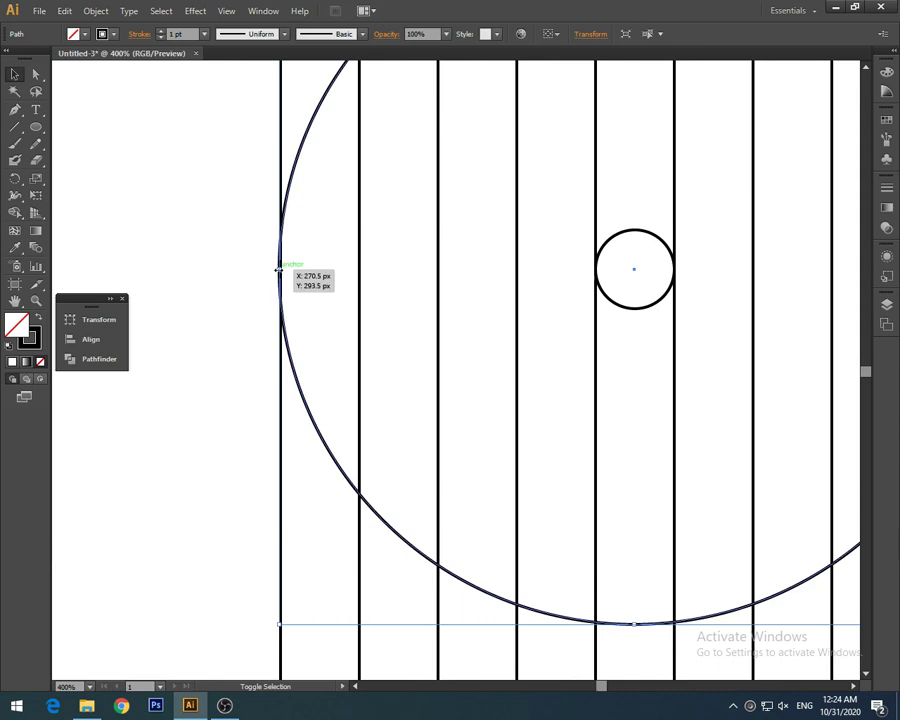
{"action": "mouse_move", "coordinate": [279, 268]}
{"action": "left_mouse_down"}
{"action": "mouse_move", "coordinate": [288, 270]}
{"action": "mouse_move", "coordinate": [280, 270]}
{"action": "left_mouse_up"}
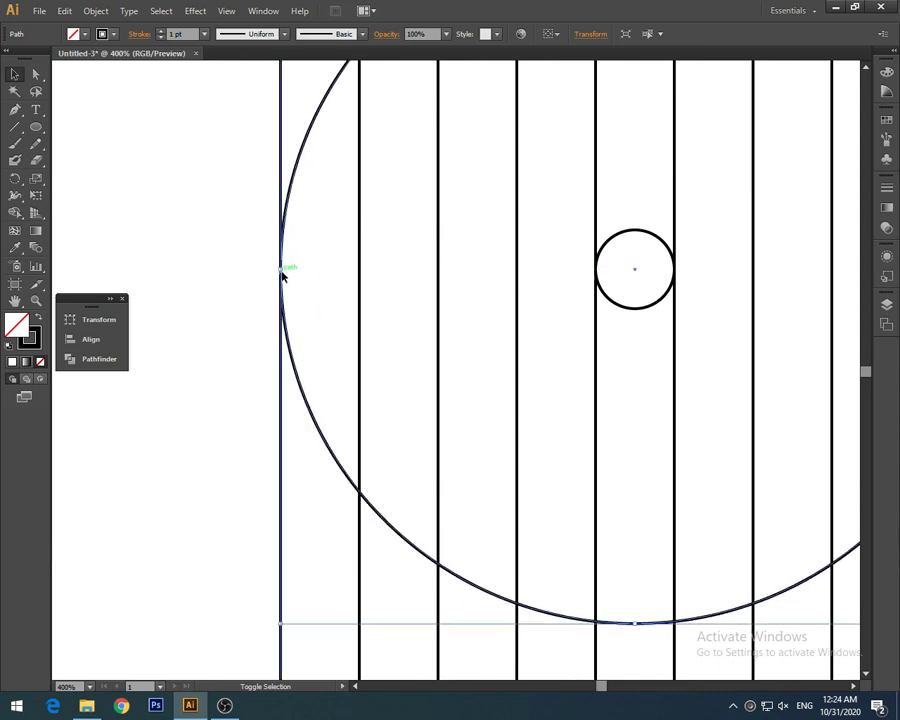
{"action": "left_click", "coordinate": [249, 304]}
{"action": "key", "text": "ctrl+0"}
{"action": "key", "text": "ctrl+plus"}
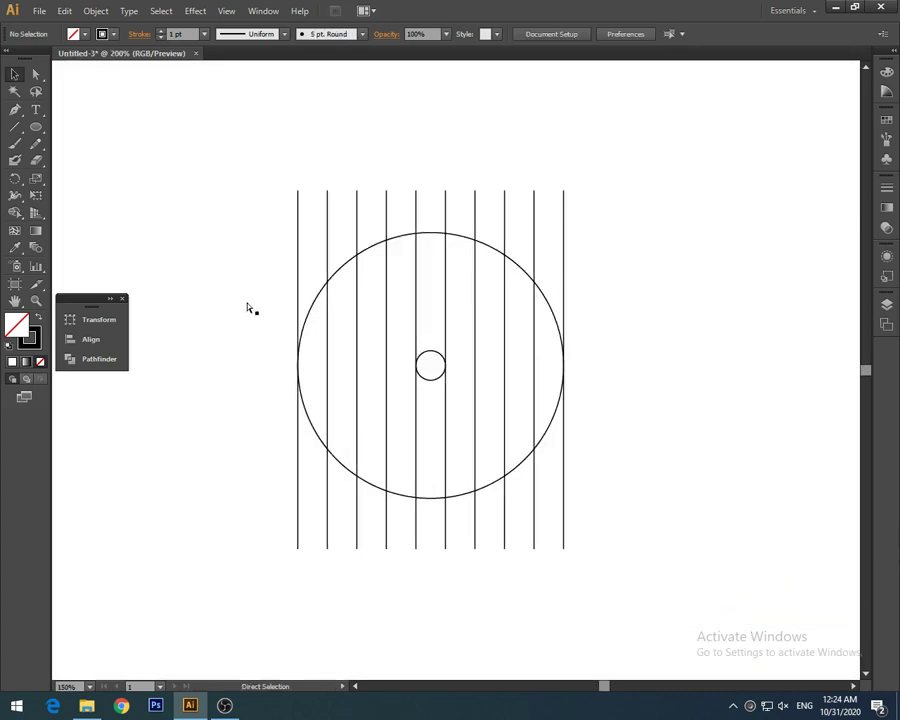
{"action": "key", "text": "ctrl+plus"}
{"action": "left_click_drag", "start_coordinate": [245, 300], "coordinate": [345, 242]}
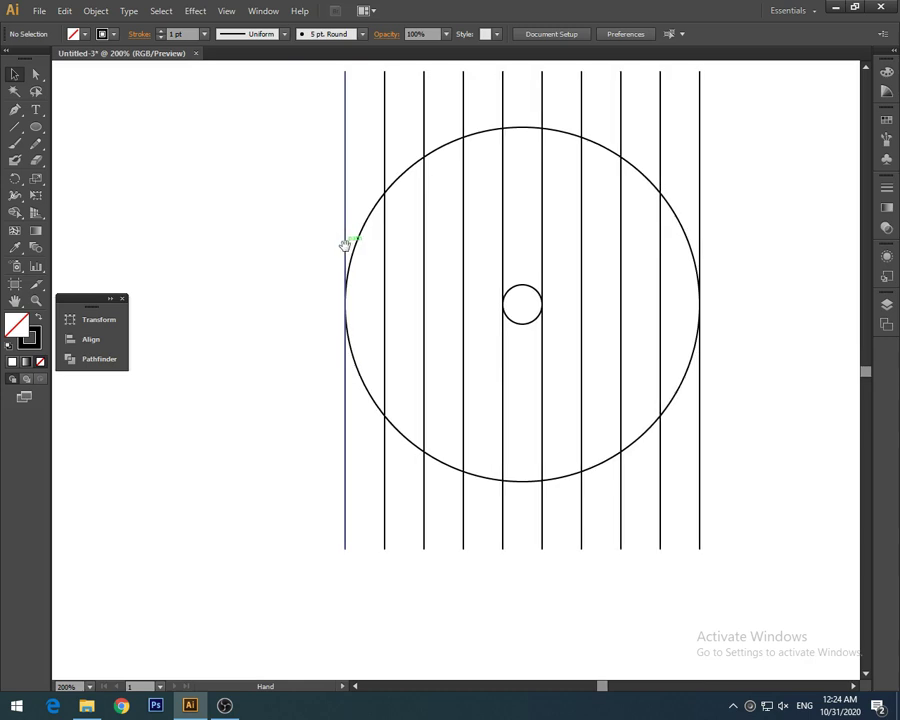
- Blend the small and large circles together
{"action": "left_click", "coordinate": [527, 323]}
{"action": "left_click", "coordinate": [525, 481], "text": "shift"}
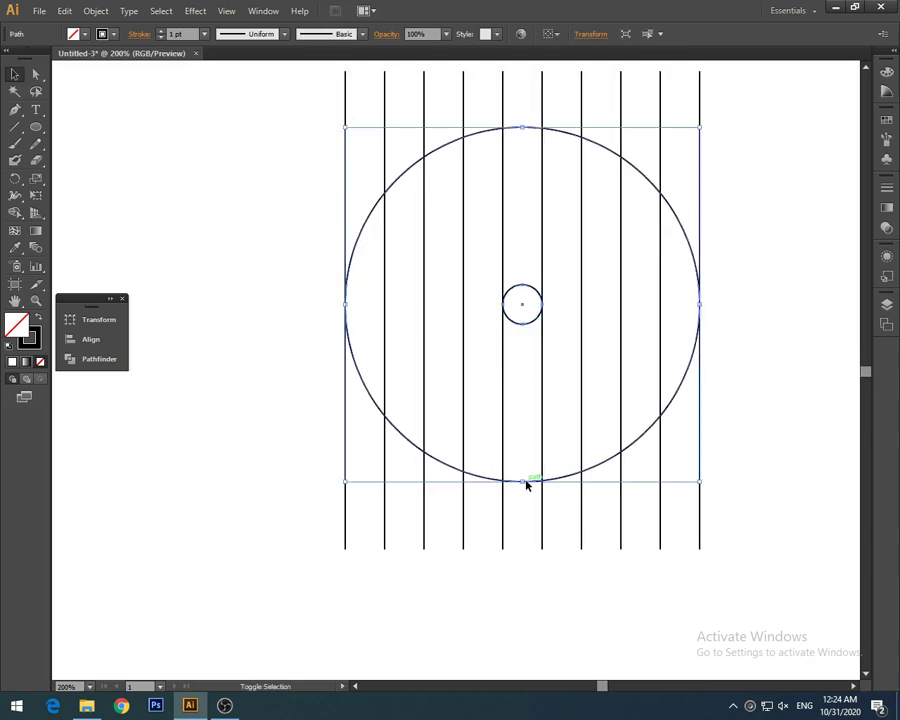
{"action": "left_click", "coordinate": [96, 11]}
{"action": "mouse_move", "coordinate": [113, 325]}
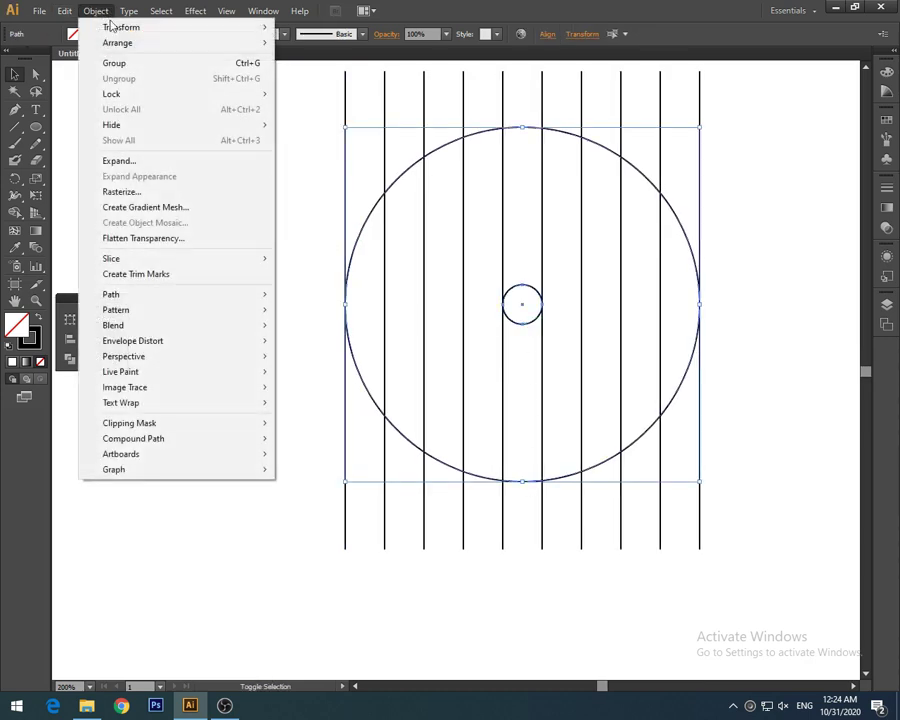
{"action": "left_click", "coordinate": [305, 326]}
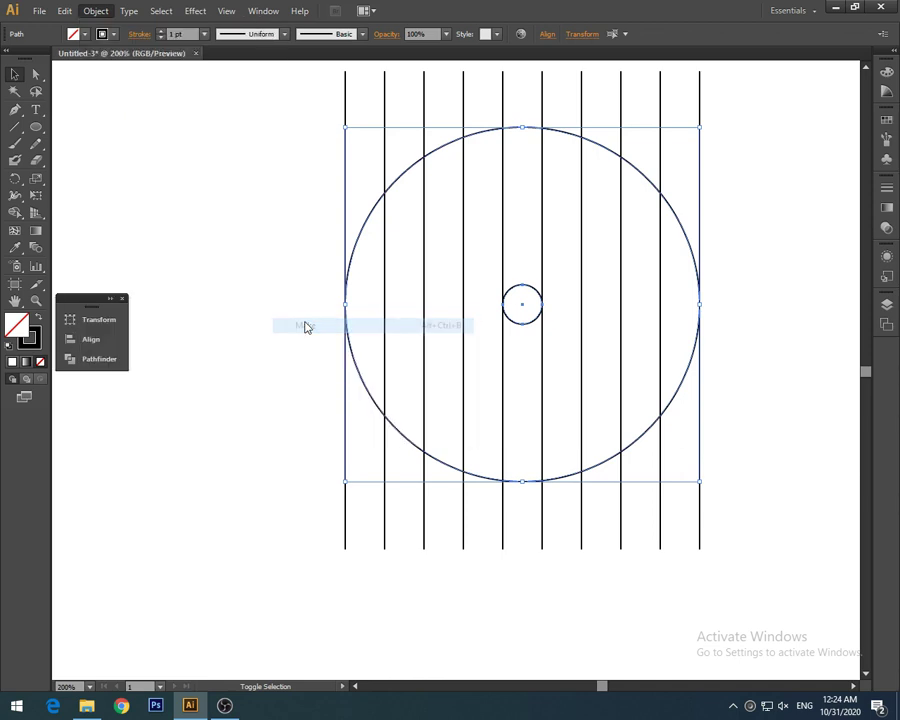
- Set the blend spacing to Specified Steps with 3 steps
{"action": "double_click", "coordinate": [38, 256]}
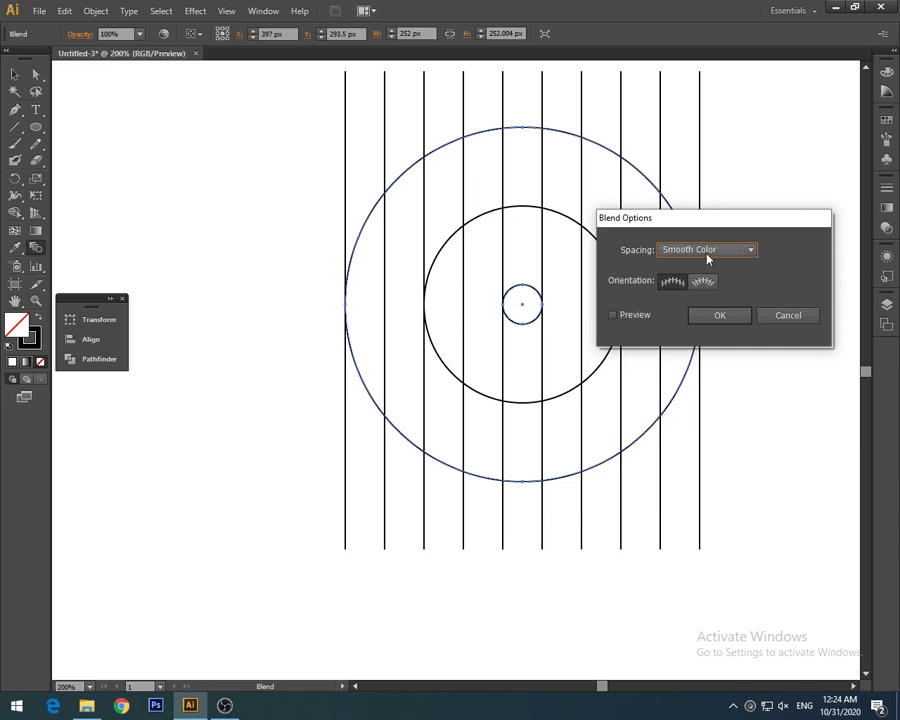
{"action": "left_click", "coordinate": [707, 250]}
{"action": "left_click", "coordinate": [725, 279]}
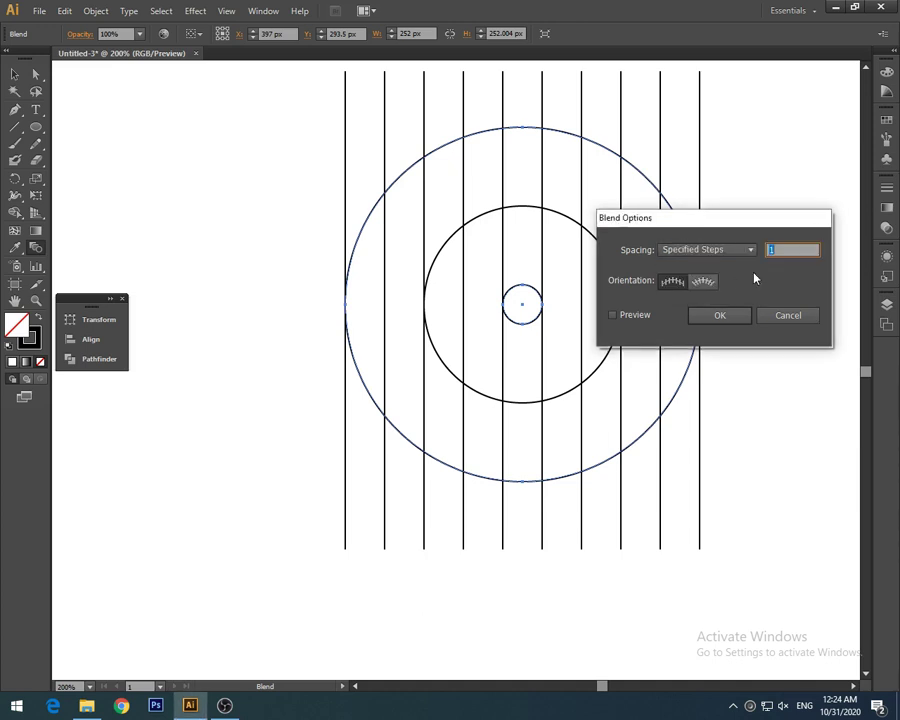
{"action": "double_click", "coordinate": [787, 250]}
{"action": "type", "text": "3"}
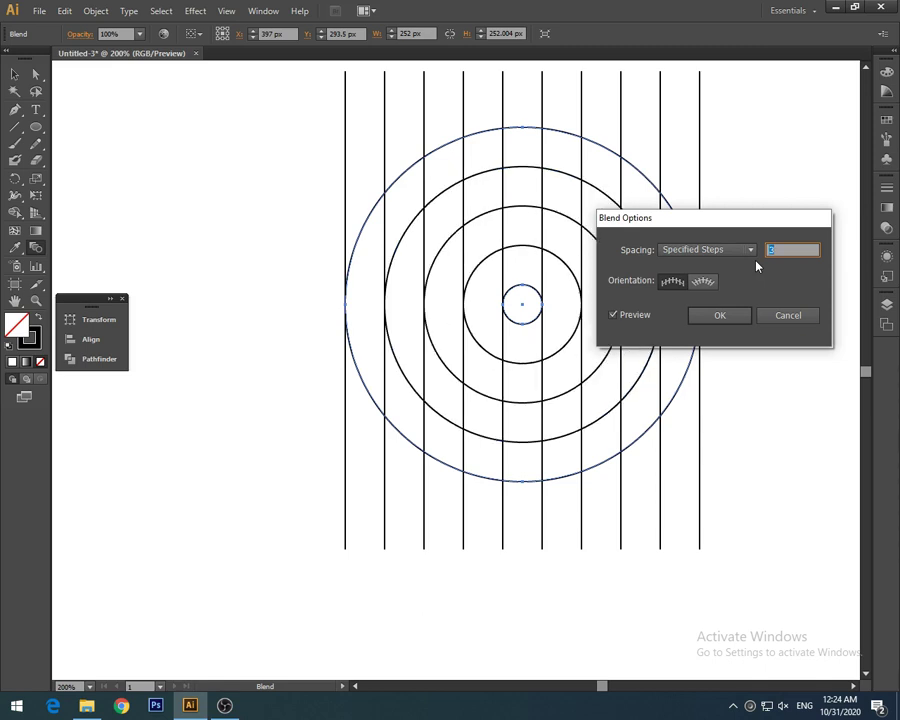
{"action": "left_click", "coordinate": [719, 315]}
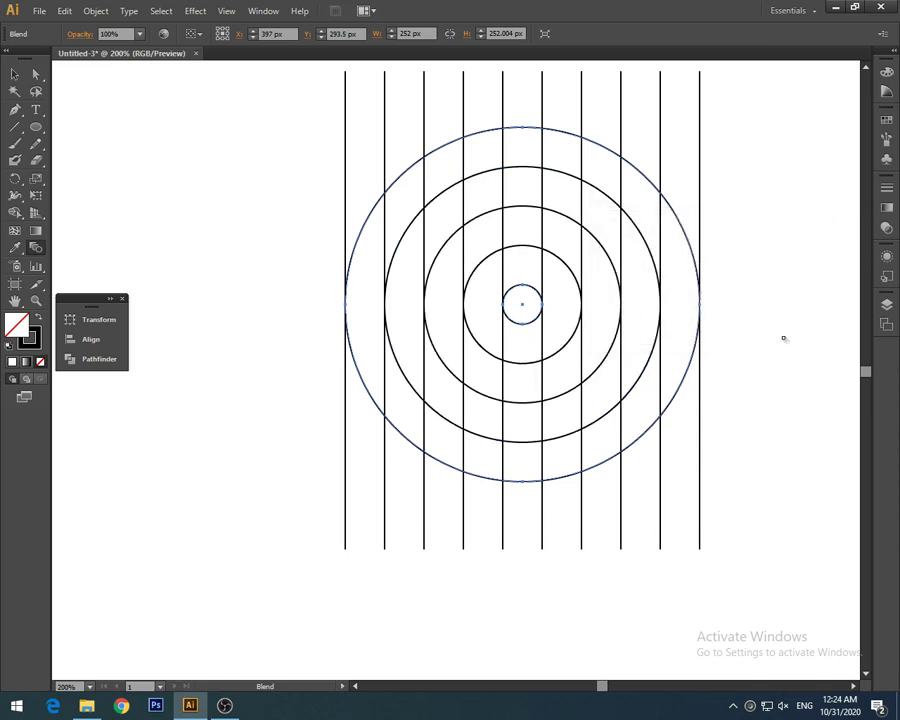
- Expand the blend into separate concentric circle paths
{"action": "left_click", "coordinate": [11, 75]}
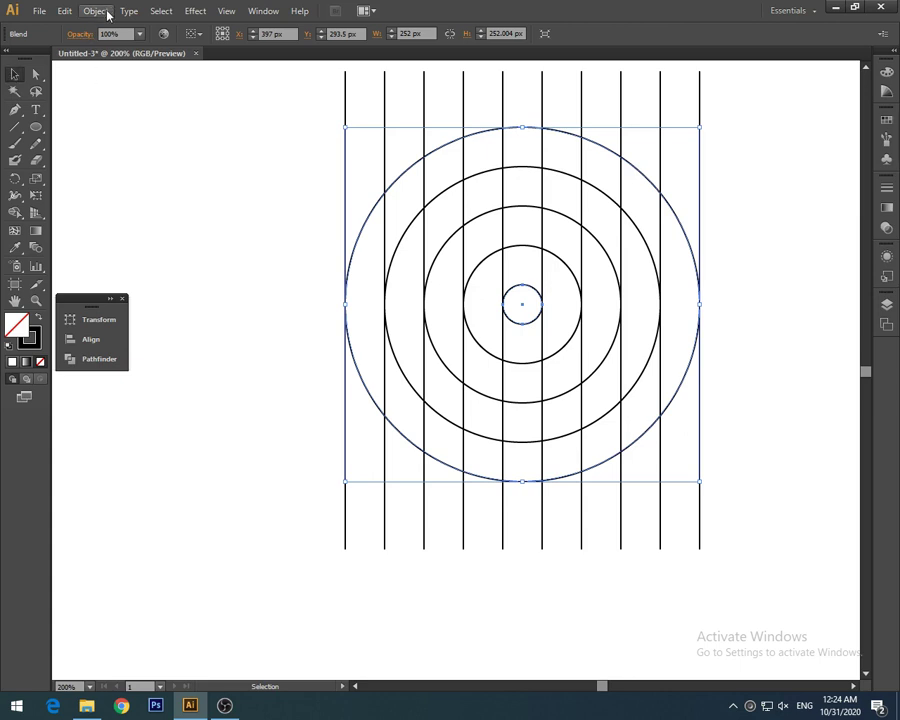
{"action": "left_click", "coordinate": [96, 11]}
{"action": "left_click", "coordinate": [202, 159]}
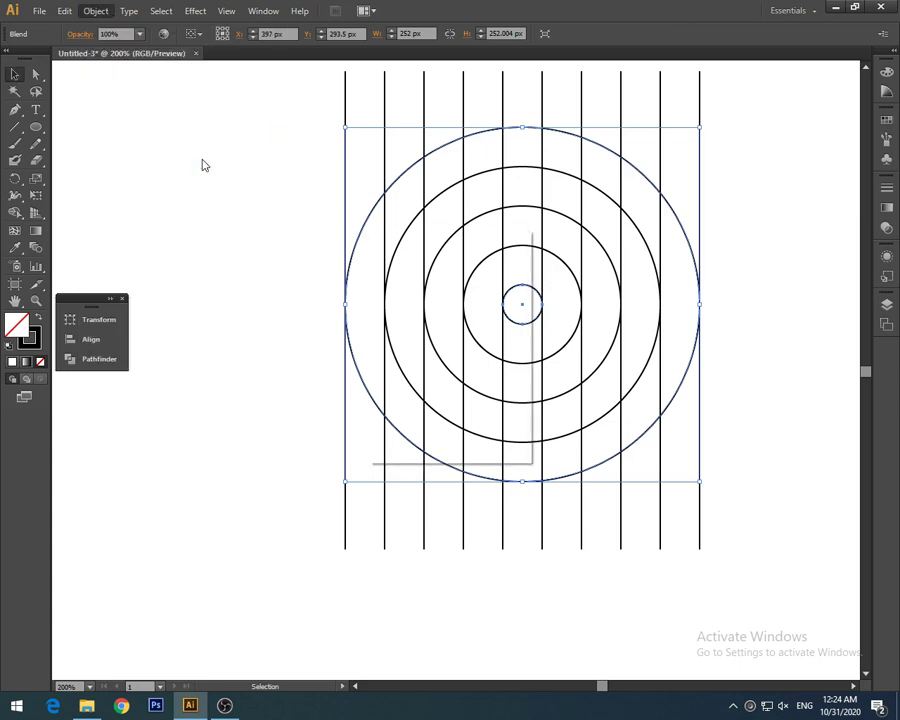
{"action": "left_click", "coordinate": [417, 432]}
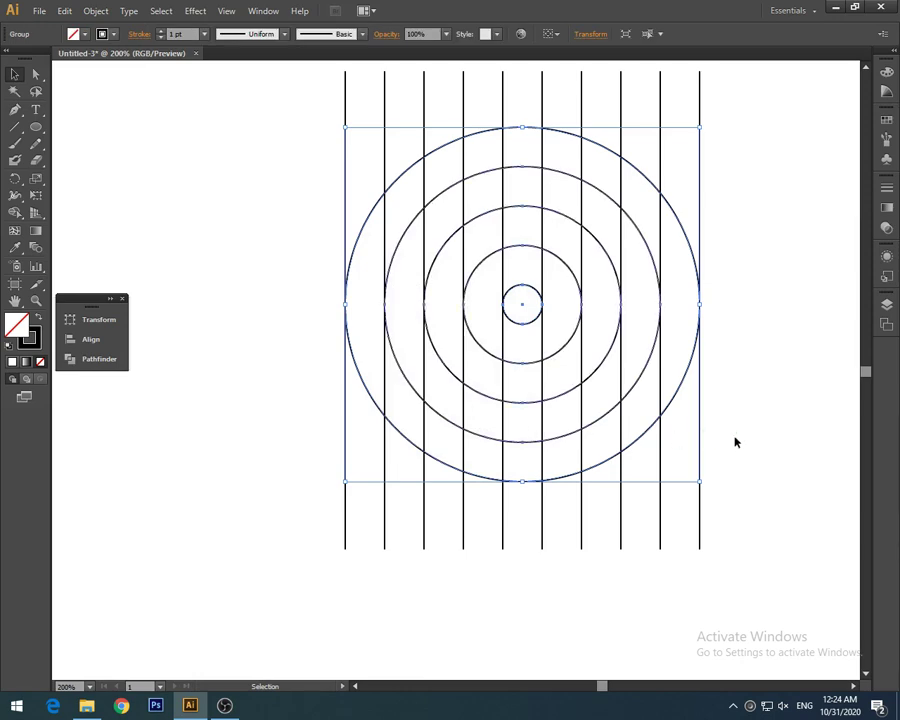
{"action": "mouse_move", "coordinate": [735, 440]}
{"action": "left_mouse_down"}
{"action": "mouse_move", "coordinate": [609, 468]}
{"action": "mouse_move", "coordinate": [551, 464]}
{"action": "left_mouse_up"}
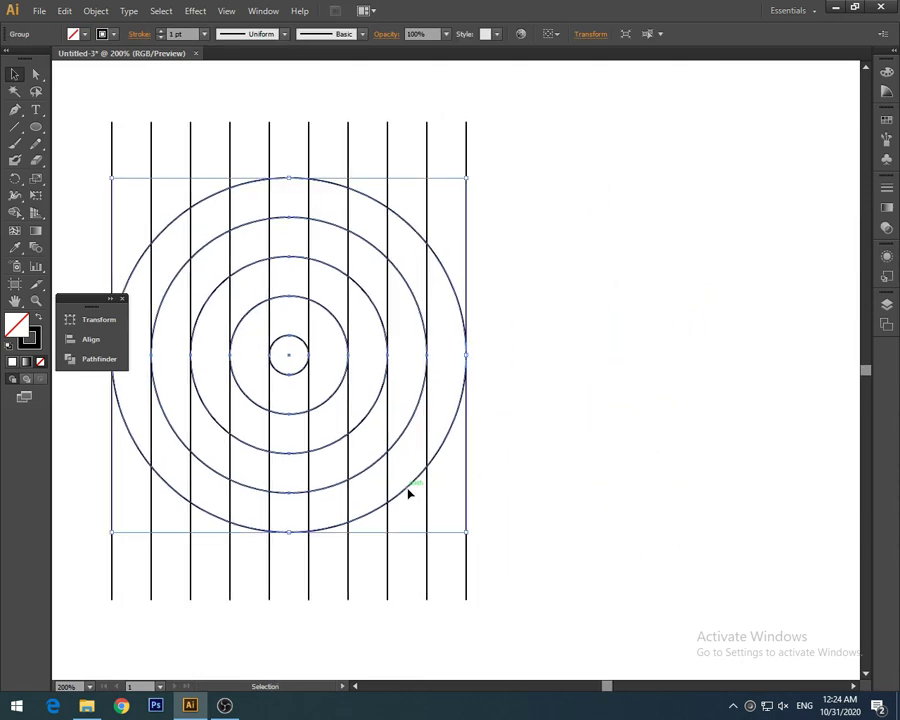
- Duplicate the concentric circle group horizontally to the right, overlapping the original
{"action": "left_click_drag", "start_coordinate": [408, 493], "coordinate": [564, 481]}
{"action": "left_click", "coordinate": [693, 547]}
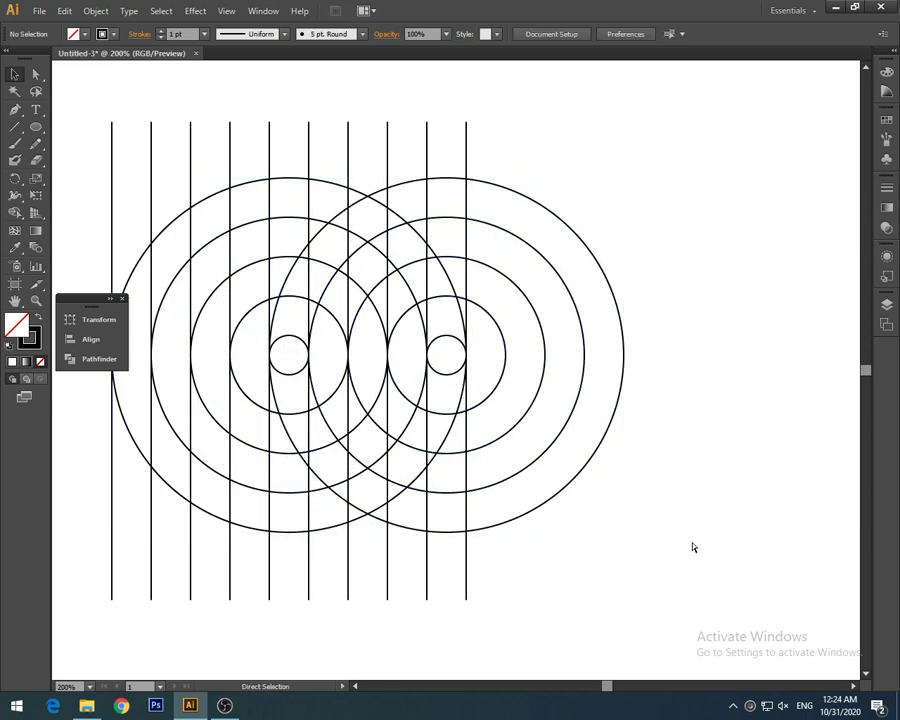
{"action": "key", "text": "ctrl+minus"}
{"action": "left_click_drag", "start_coordinate": [624, 512], "coordinate": [754, 515]}
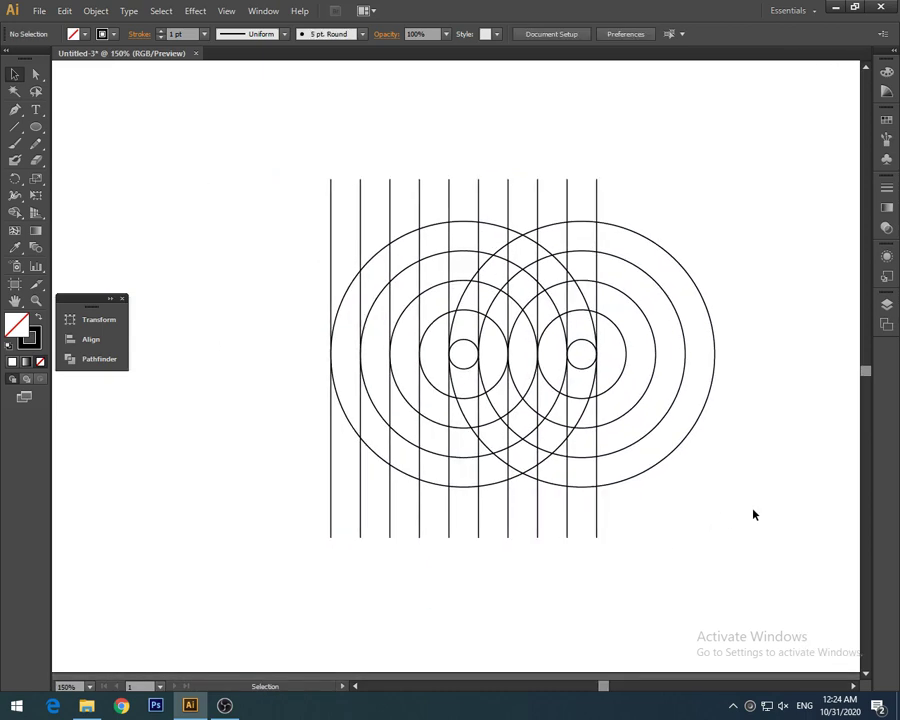
{"action": "key", "text": "ctrl+plus"}
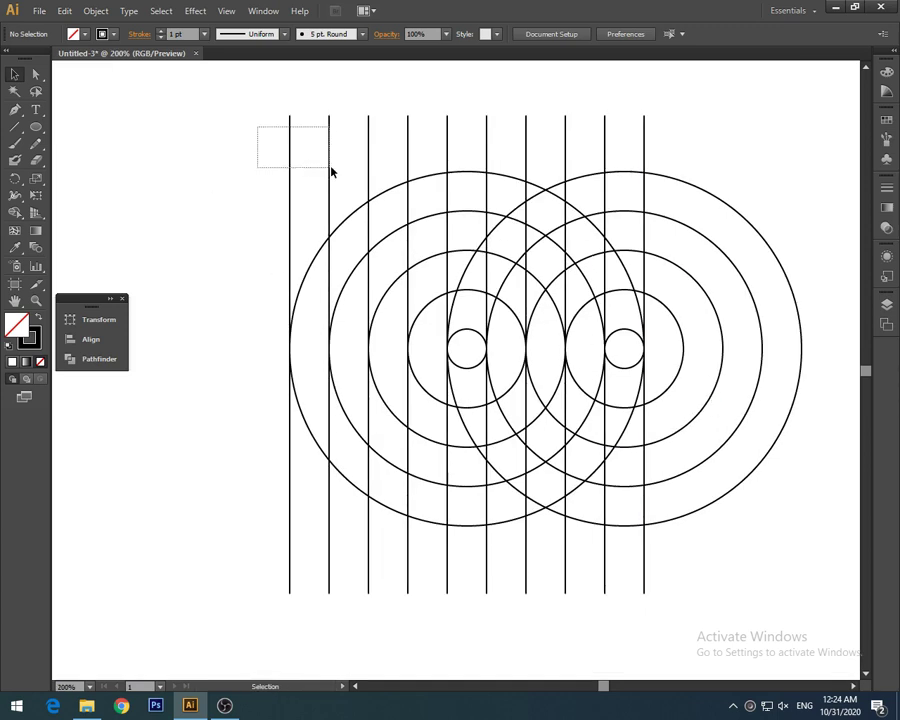
- Turn copies of the two leftmost lines horizontal and stretch them across both circle sets' upper part
{"action": "left_click_drag", "start_coordinate": [331, 168], "coordinate": [213, 173]}
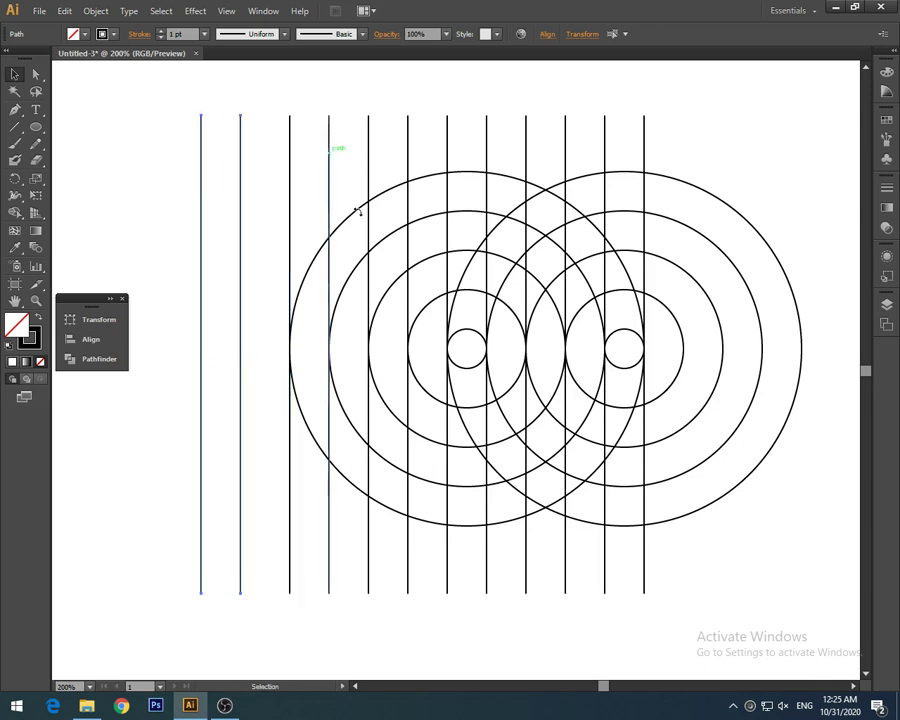
{"action": "left_click_drag", "start_coordinate": [246, 110], "coordinate": [372, 362]}
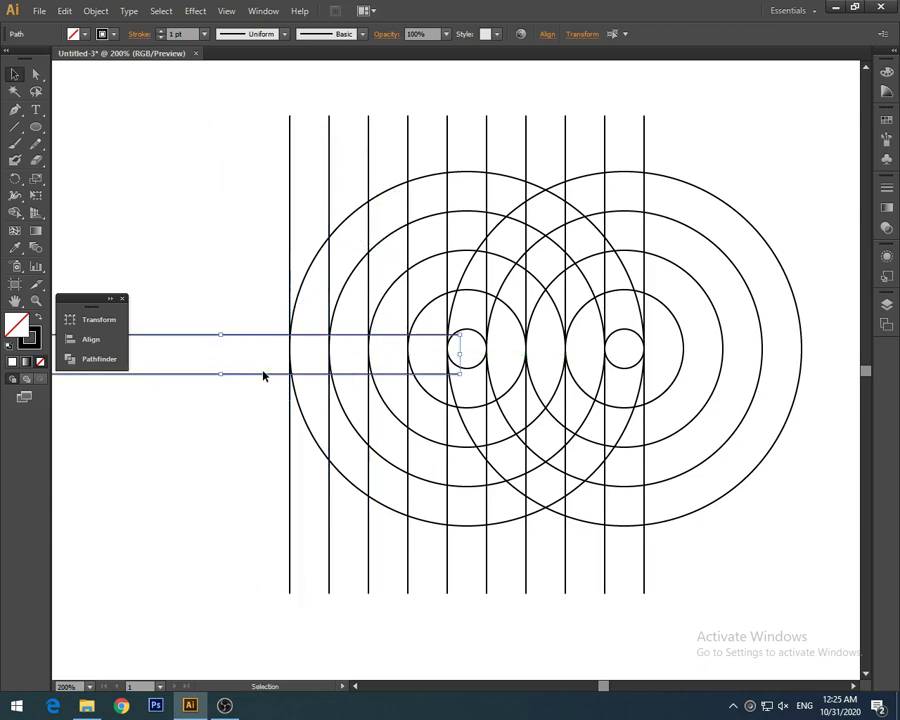
{"action": "left_click_drag", "start_coordinate": [265, 378], "coordinate": [535, 254]}
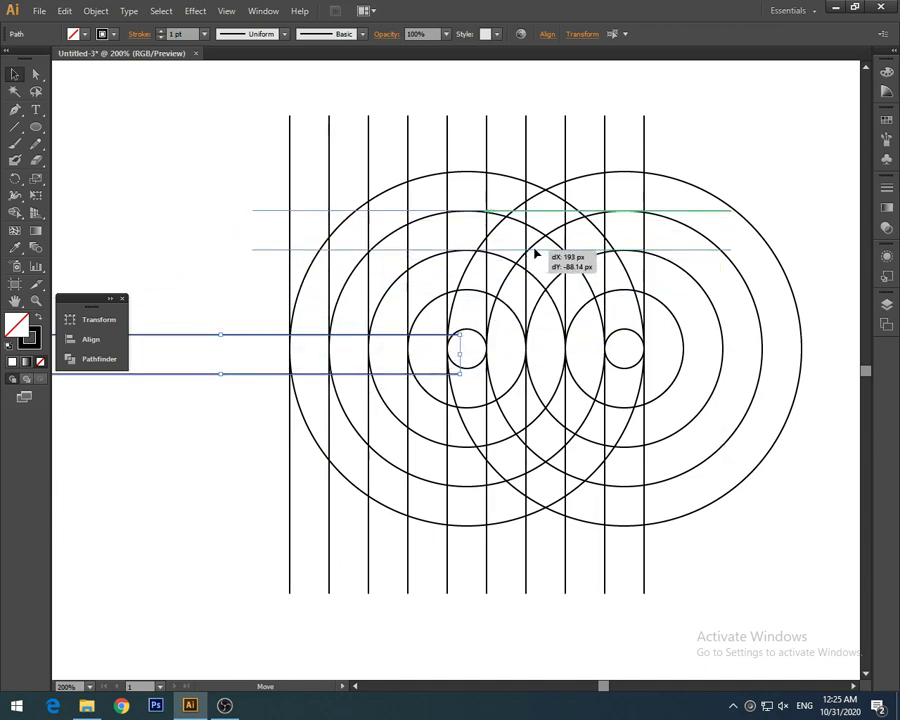
{"action": "left_click_drag", "start_coordinate": [535, 255], "coordinate": [535, 255]}
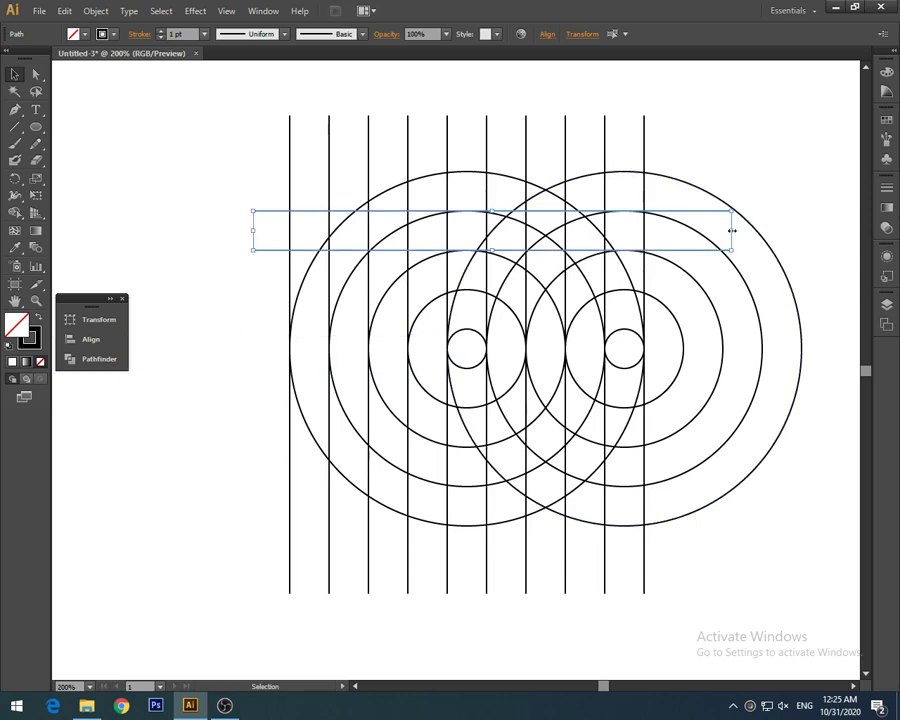
{"action": "left_click_drag", "start_coordinate": [732, 230], "coordinate": [780, 230]}
{"action": "left_click", "coordinate": [823, 461]}
{"action": "mouse_move", "coordinate": [788, 432]}
{"action": "left_mouse_down"}
{"action": "mouse_move", "coordinate": [694, 399]}
{"action": "mouse_move", "coordinate": [685, 420]}
{"action": "left_mouse_up"}
{"action": "key", "text": "ctrl+minus"}
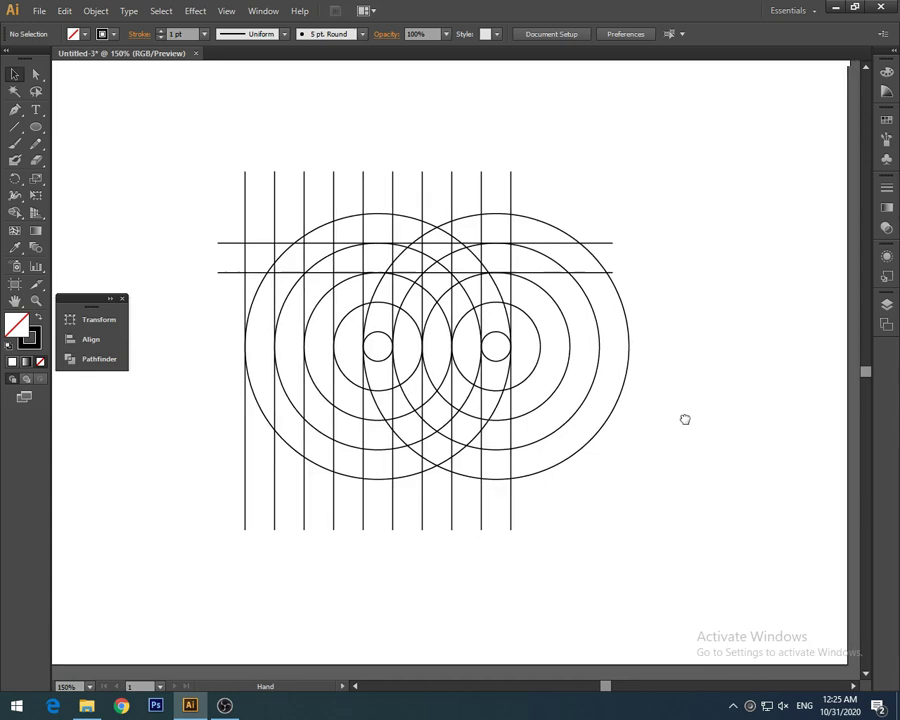
- Select all the grid artwork and merge the right J's stem cells with Shape Builder
{"action": "left_click_drag", "start_coordinate": [672, 175], "coordinate": [207, 546]}
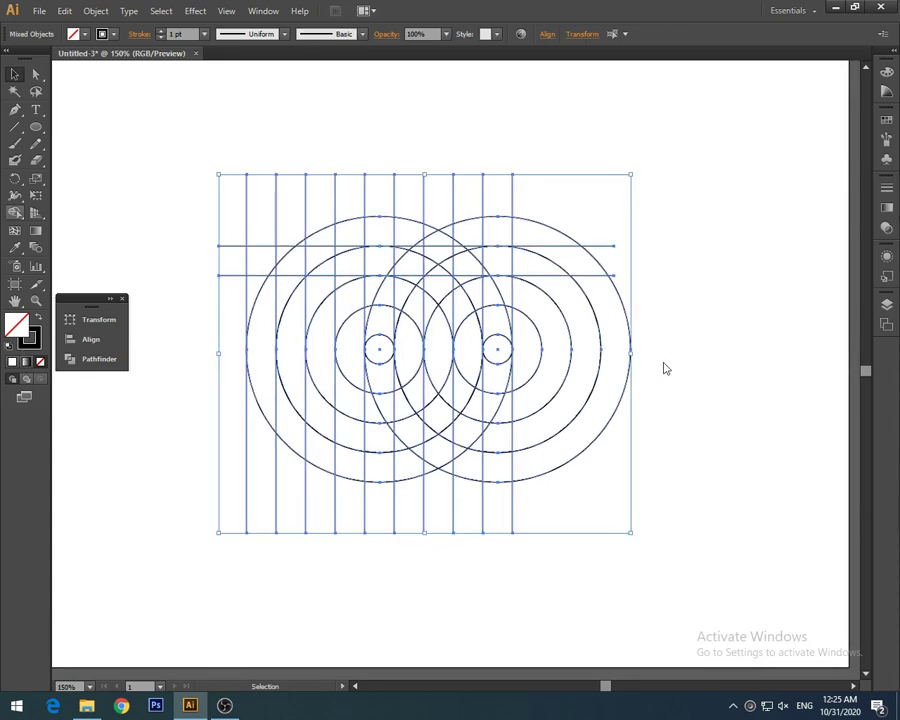
{"action": "key", "text": "ctrl+plus"}
{"action": "key", "text": "ctrl+plus"}
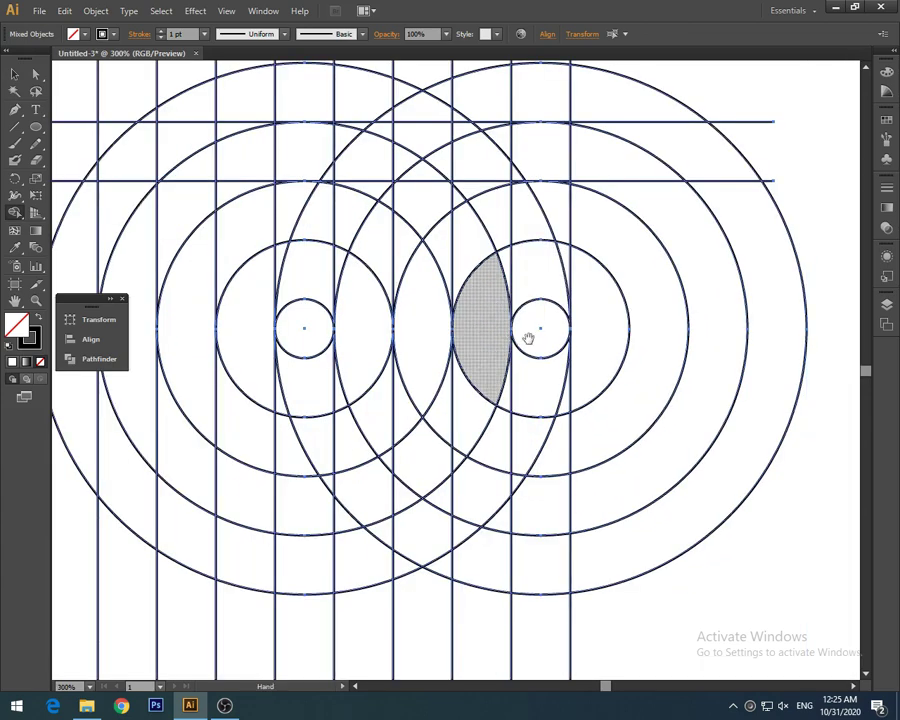
{"action": "left_click_drag", "start_coordinate": [528, 338], "coordinate": [497, 354]}
{"action": "mouse_move", "coordinate": [514, 166]}
{"action": "left_mouse_down"}
{"action": "mouse_move", "coordinate": [489, 207]}
{"action": "mouse_move", "coordinate": [522, 220]}
{"action": "left_mouse_up"}
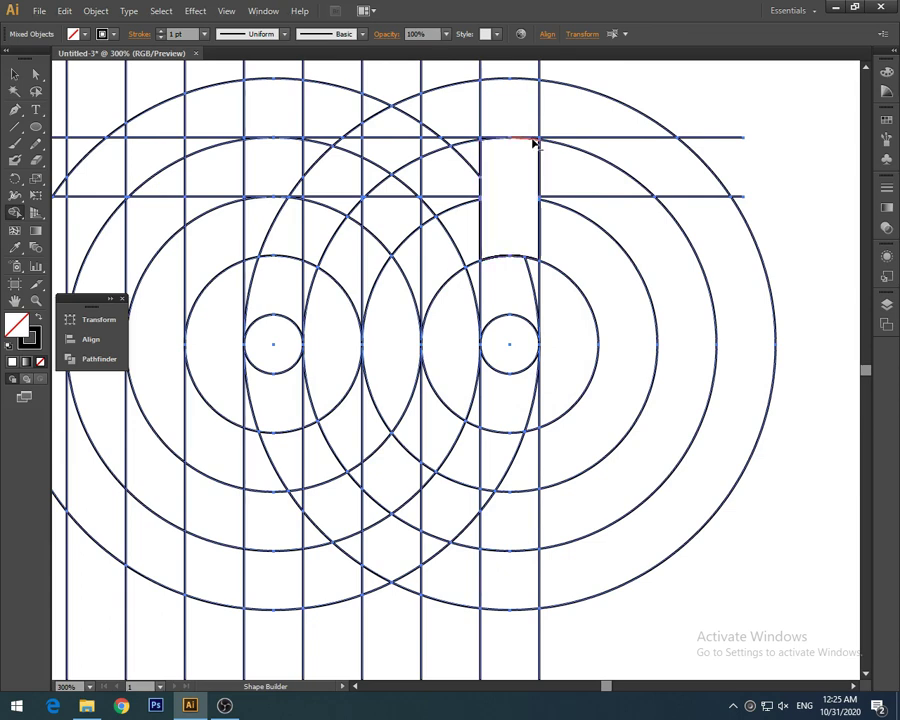
{"action": "scroll", "coordinate": [516, 156], "scroll_direction": "down", "scroll_amount": 2}
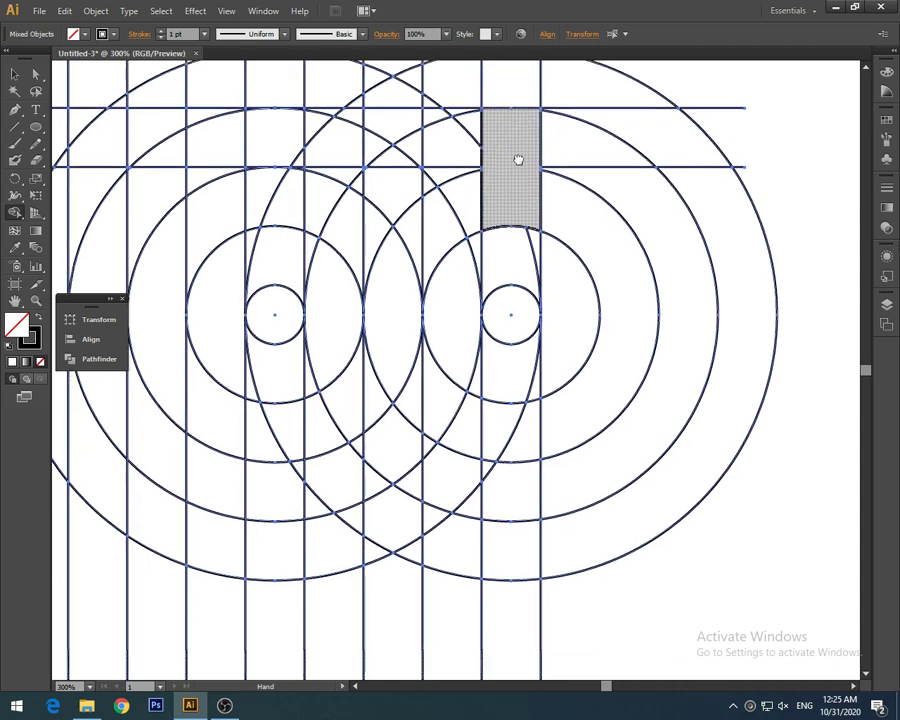
{"action": "scroll", "coordinate": [518, 158], "scroll_direction": "down", "scroll_amount": 2}
{"action": "mouse_move", "coordinate": [520, 150]}
{"action": "left_mouse_down"}
{"action": "mouse_move", "coordinate": [528, 206]}
{"action": "mouse_move", "coordinate": [482, 437]}
{"action": "mouse_move", "coordinate": [486, 390]}
{"action": "left_mouse_up"}
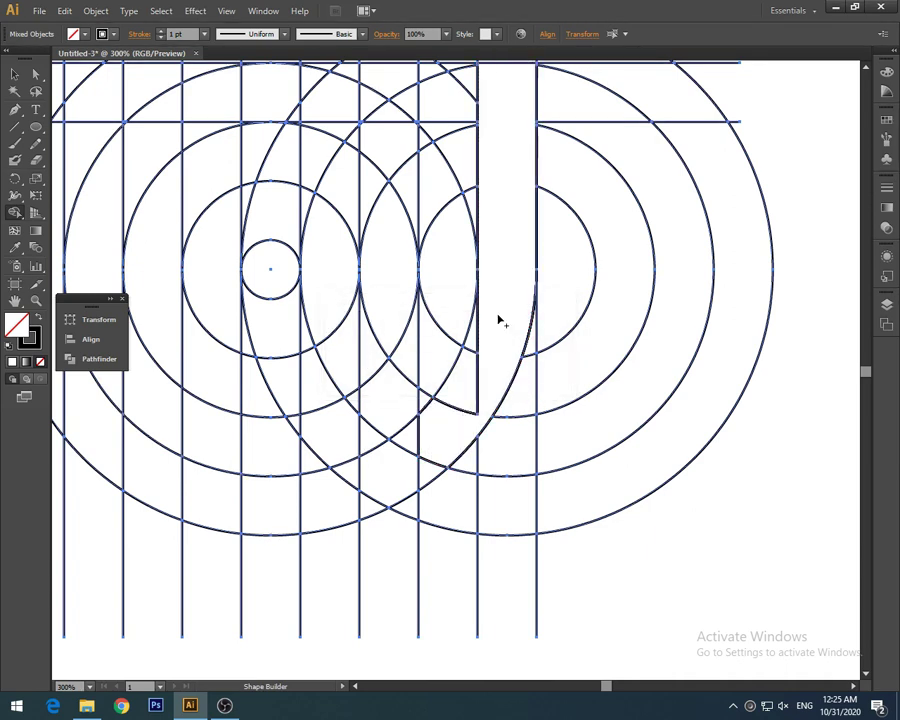
- Extend the right J down through the lower arc, notch and tail-tip cells
{"action": "left_click_drag", "start_coordinate": [497, 314], "coordinate": [452, 400]}
{"action": "left_click_drag", "start_coordinate": [492, 314], "coordinate": [402, 482]}
{"action": "left_click_drag", "start_coordinate": [441, 440], "coordinate": [406, 455]}
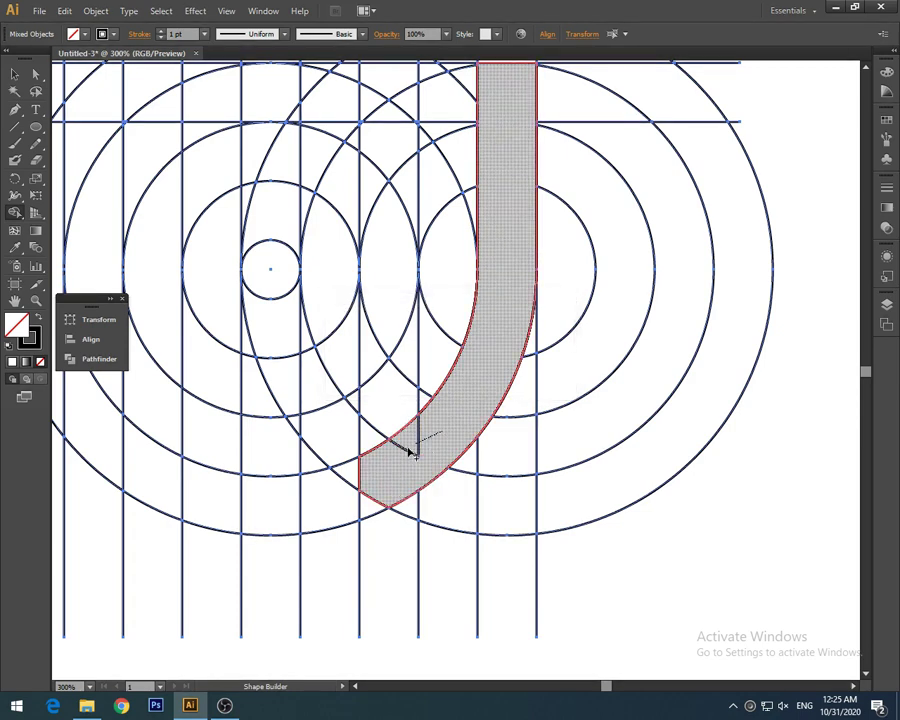
{"action": "left_click", "coordinate": [360, 468]}
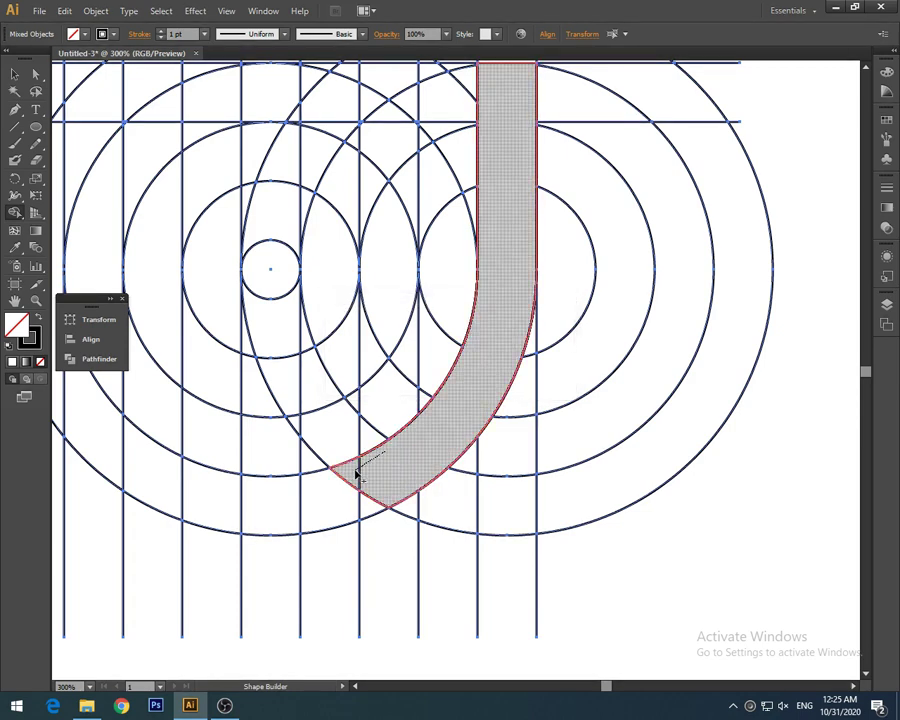
- Merge the left J's wide top-bar cells, stem and lower curve into one shape
{"action": "scroll", "coordinate": [448, 412], "scroll_direction": "up", "scroll_amount": 5}
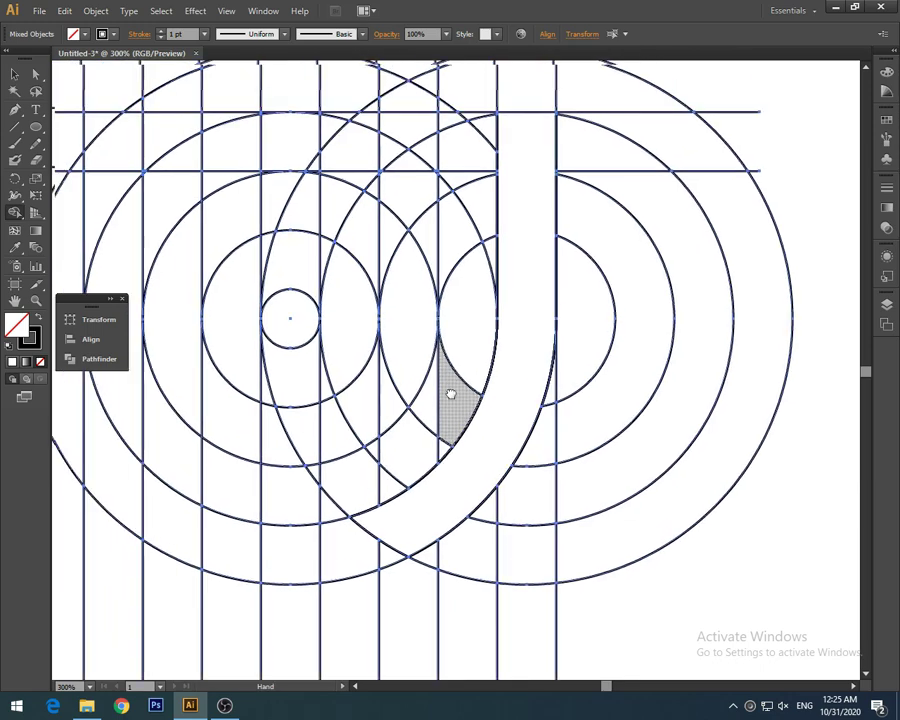
{"action": "scroll", "coordinate": [448, 412], "scroll_direction": "left", "scroll_amount": 3}
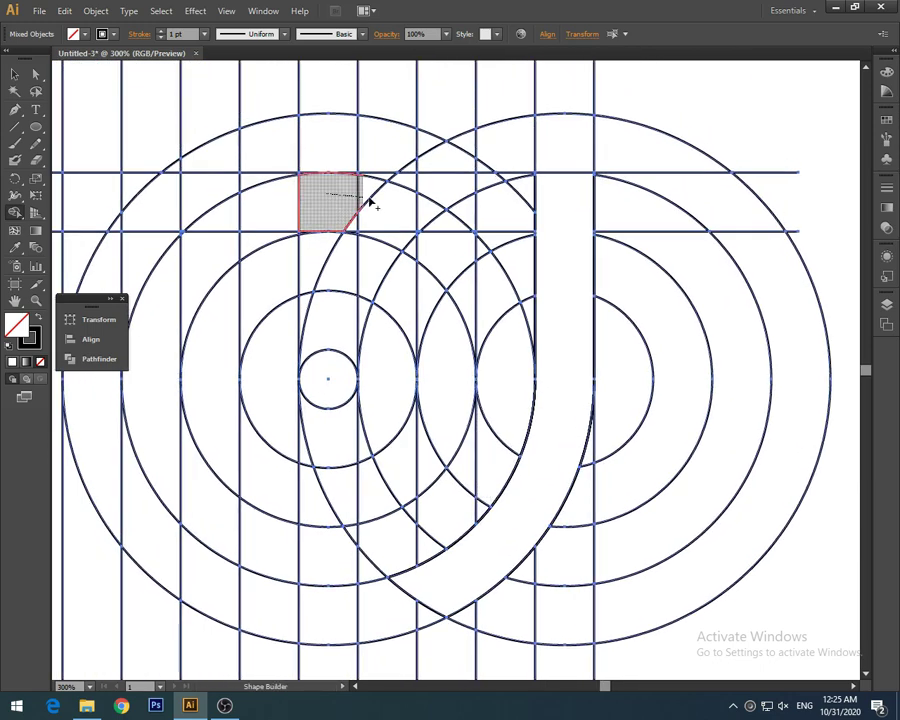
{"action": "left_click_drag", "start_coordinate": [370, 203], "coordinate": [458, 200]}
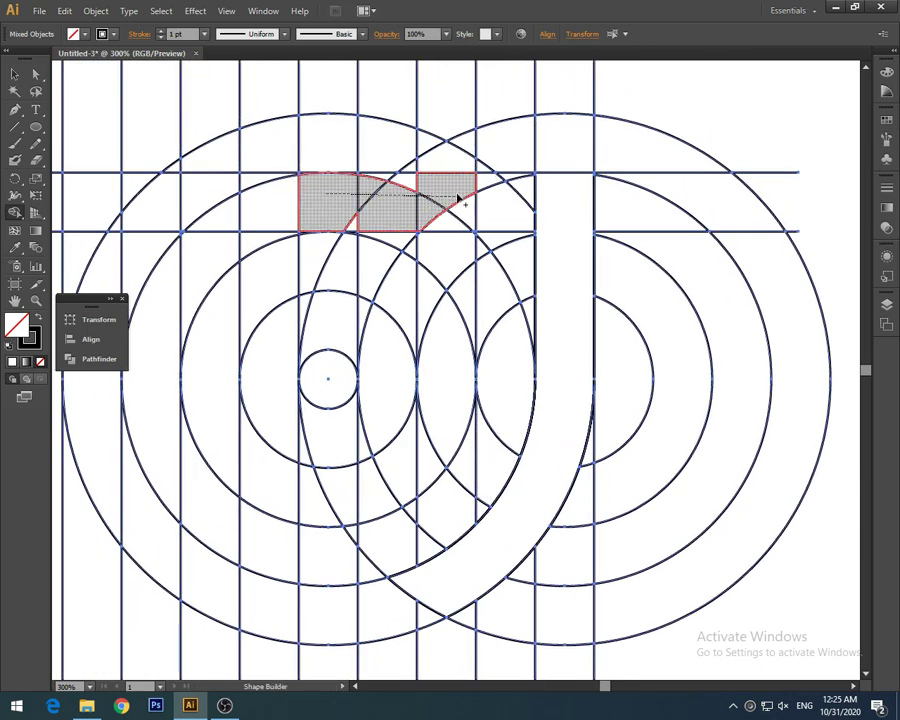
{"action": "left_click_drag", "start_coordinate": [458, 200], "coordinate": [398, 181]}
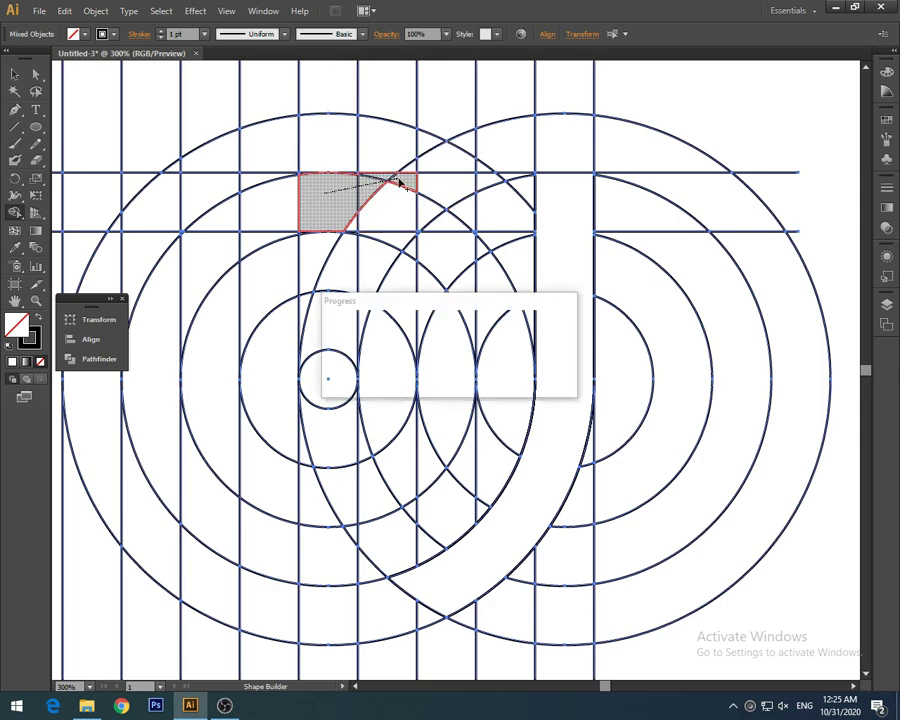
{"action": "mouse_move", "coordinate": [327, 195]}
{"action": "left_mouse_down"}
{"action": "mouse_move", "coordinate": [458, 203]}
{"action": "mouse_move", "coordinate": [462, 215]}
{"action": "mouse_move", "coordinate": [452, 220]}
{"action": "left_mouse_up"}
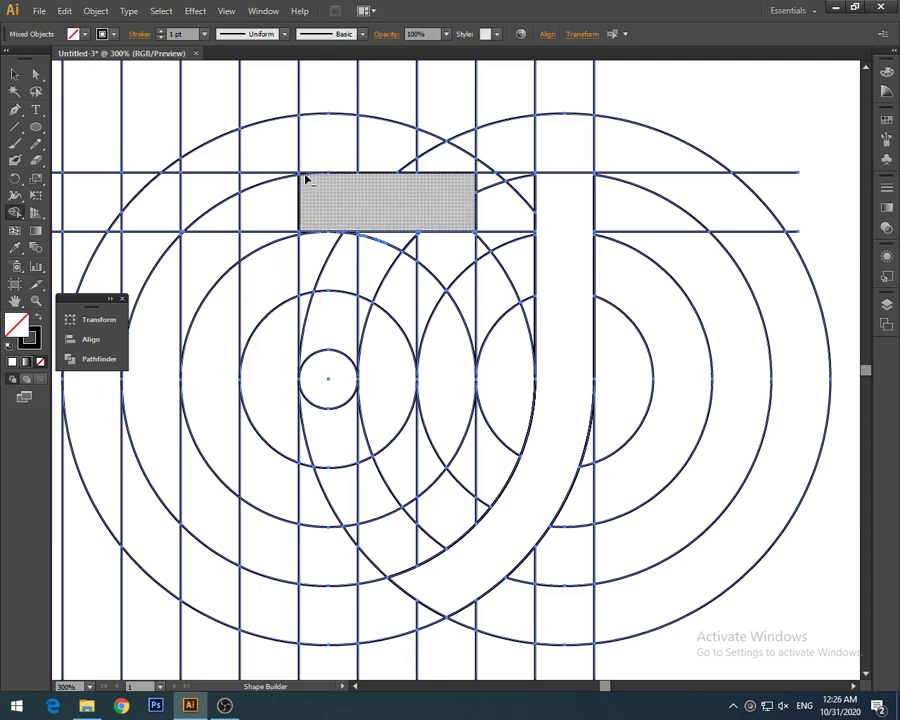
{"action": "left_click_drag", "start_coordinate": [458, 206], "coordinate": [432, 326]}
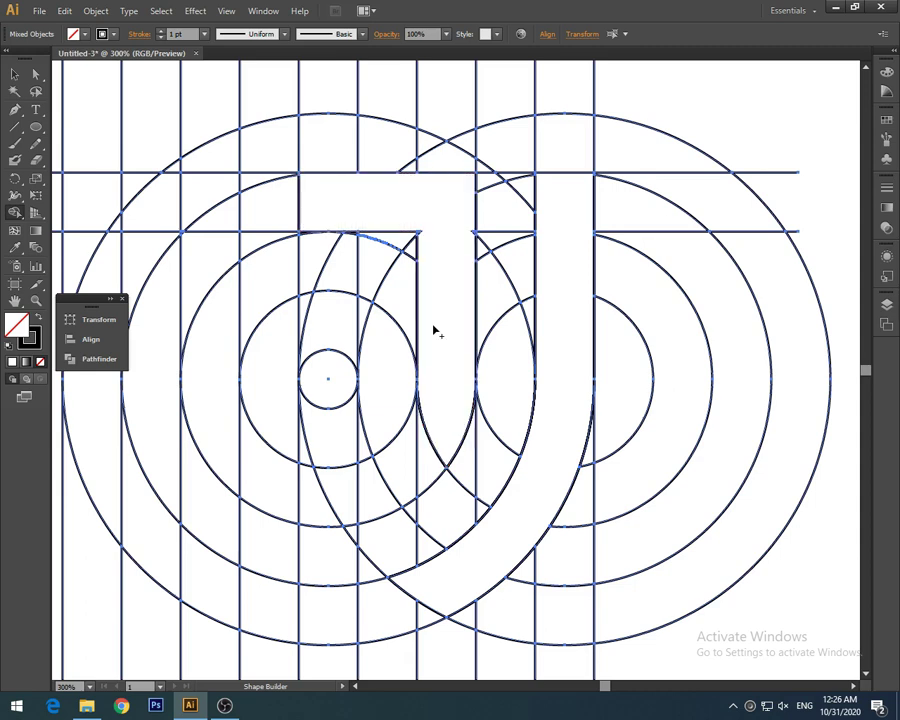
{"action": "mouse_move", "coordinate": [446, 406]}
{"action": "left_mouse_down"}
{"action": "mouse_move", "coordinate": [416, 464]}
{"action": "mouse_move", "coordinate": [341, 497]}
{"action": "left_mouse_up"}
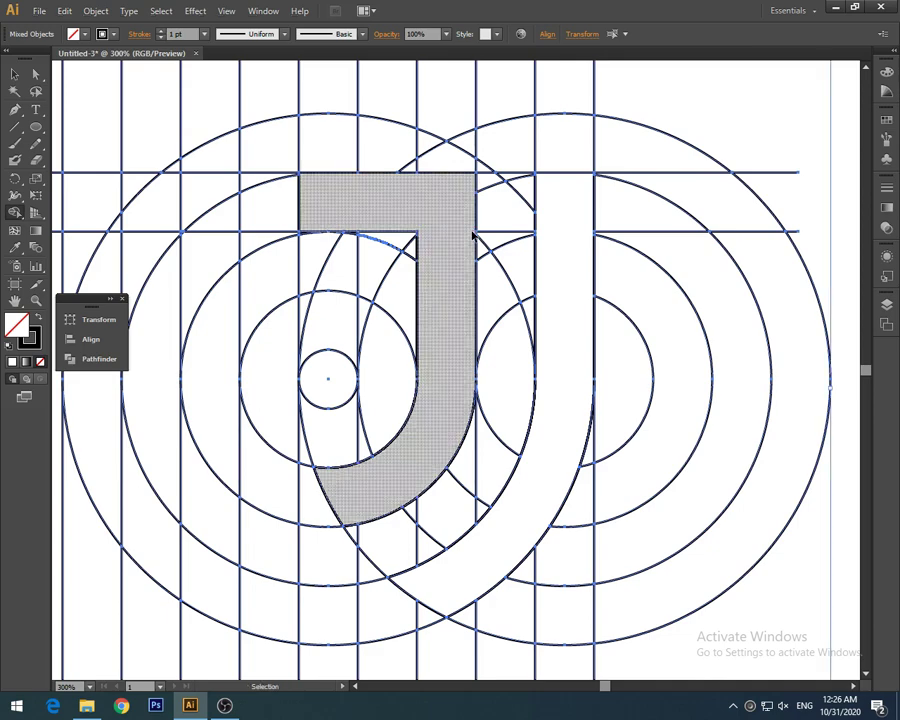
- Inspect the J joins, then select the finished double-J shape
{"action": "scroll", "coordinate": [470, 236], "scroll_direction": "up", "scroll_amount": 1}
{"action": "scroll", "coordinate": [470, 236], "scroll_direction": "up", "scroll_amount": 1}
{"action": "left_click_drag", "start_coordinate": [475, 286], "coordinate": [461, 410]}
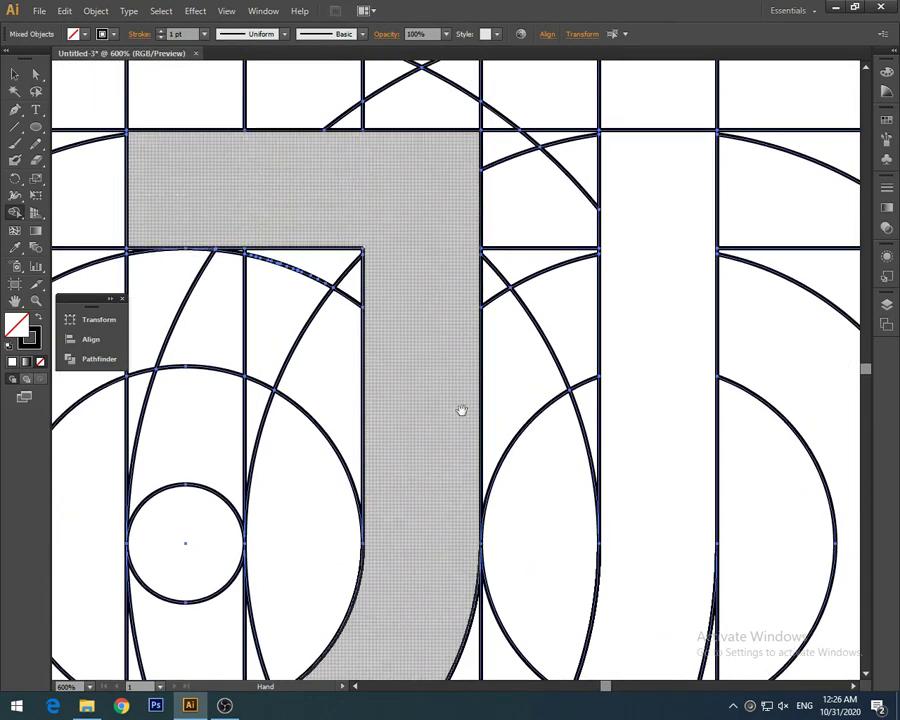
{"action": "mouse_move", "coordinate": [566, 350]}
{"action": "left_mouse_down"}
{"action": "mouse_move", "coordinate": [500, 336]}
{"action": "mouse_move", "coordinate": [590, 194]}
{"action": "left_mouse_up"}
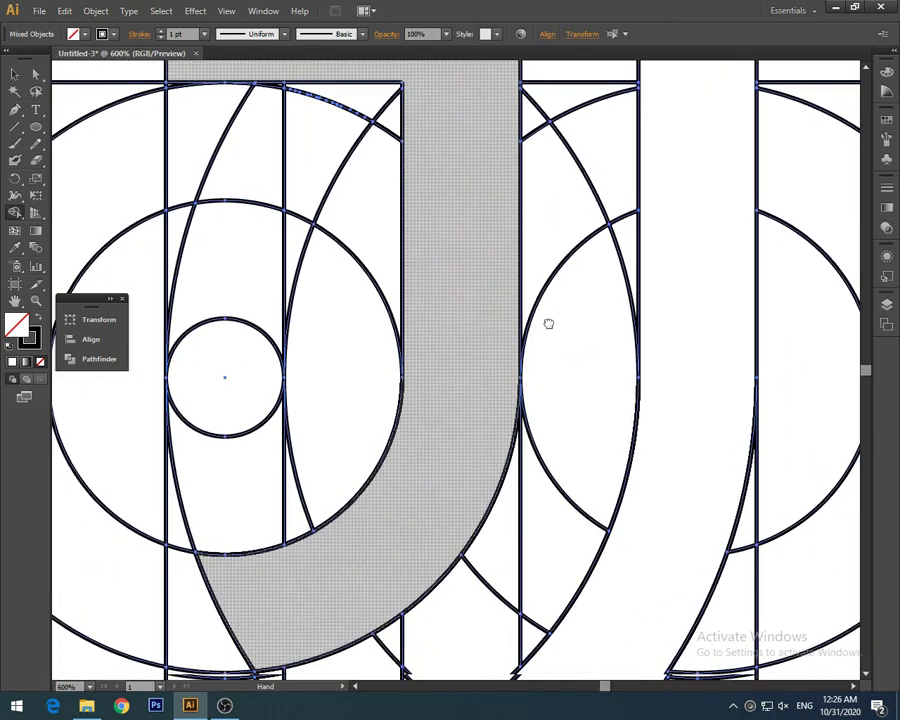
{"action": "mouse_move", "coordinate": [546, 320]}
{"action": "left_mouse_down"}
{"action": "mouse_move", "coordinate": [590, 258]}
{"action": "mouse_move", "coordinate": [524, 277]}
{"action": "left_mouse_up"}
{"action": "key", "text": "ctrl+0"}
{"action": "left_click", "coordinate": [14, 73]}
{"action": "left_click", "coordinate": [376, 84]}
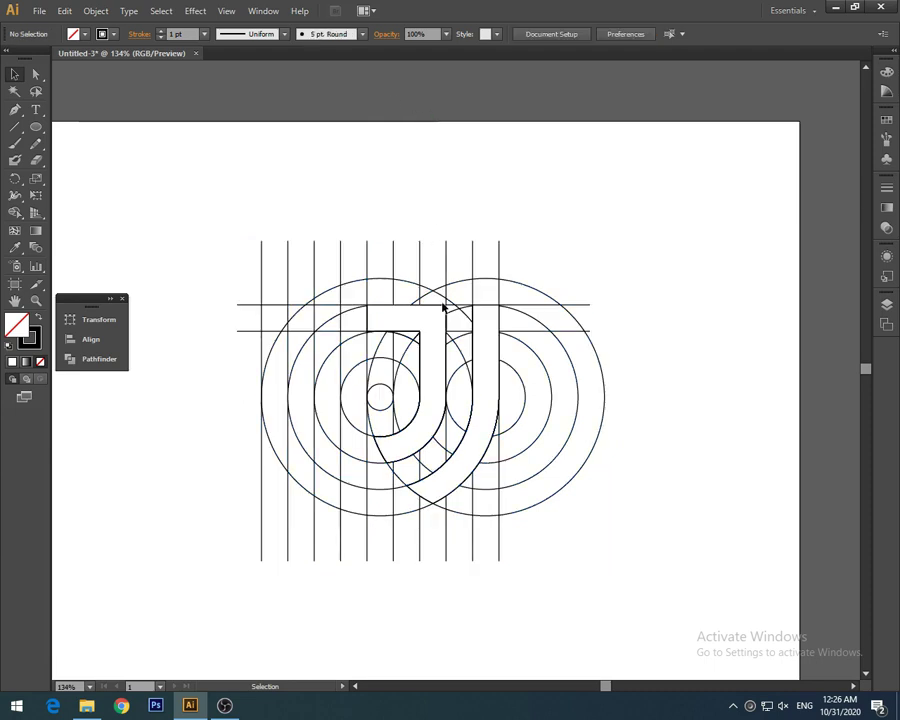
{"action": "left_click", "coordinate": [381, 308], "text": "shift"}
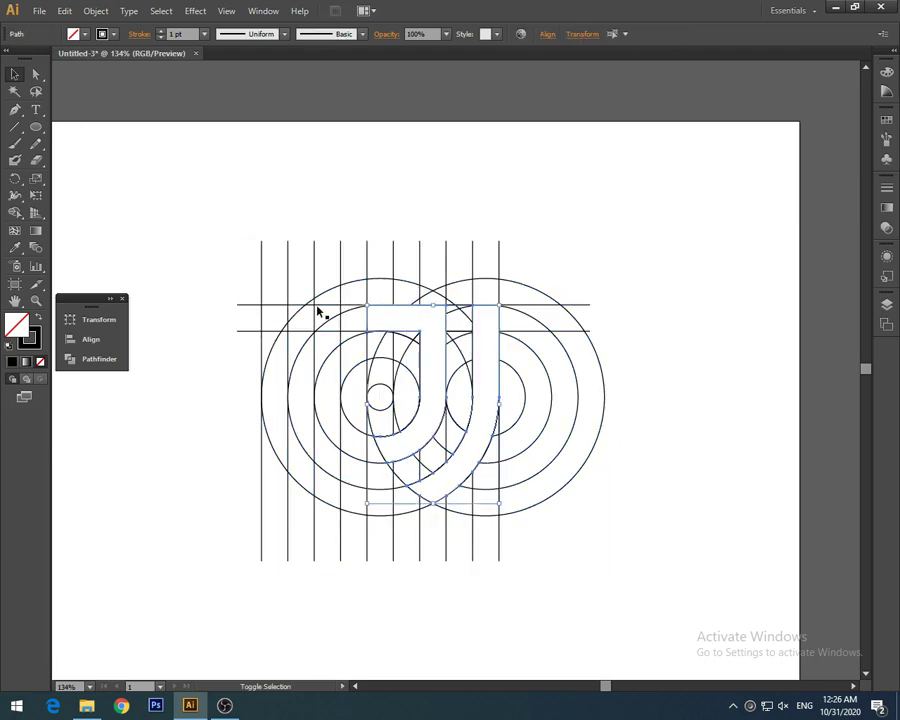
- Fill the double-J black, move it right of the grid and group it
{"action": "left_click", "coordinate": [38, 318]}
{"action": "left_click_drag", "start_coordinate": [433, 400], "coordinate": [700, 398]}
{"action": "right_click", "coordinate": [700, 398]}
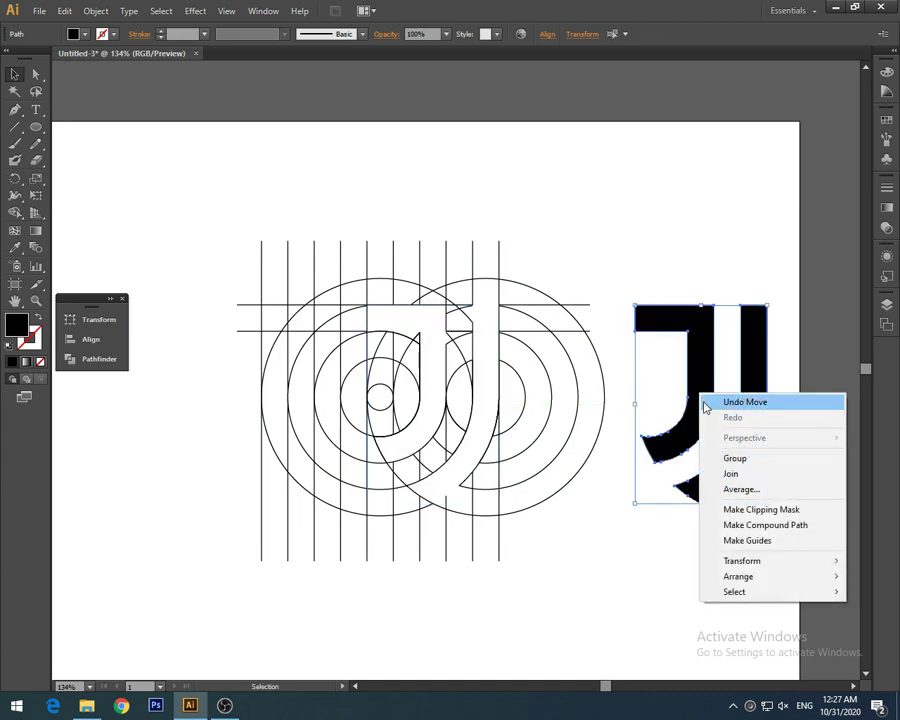
{"action": "left_click", "coordinate": [719, 457]}
{"action": "left_click_drag", "start_coordinate": [210, 210], "coordinate": [622, 558]}
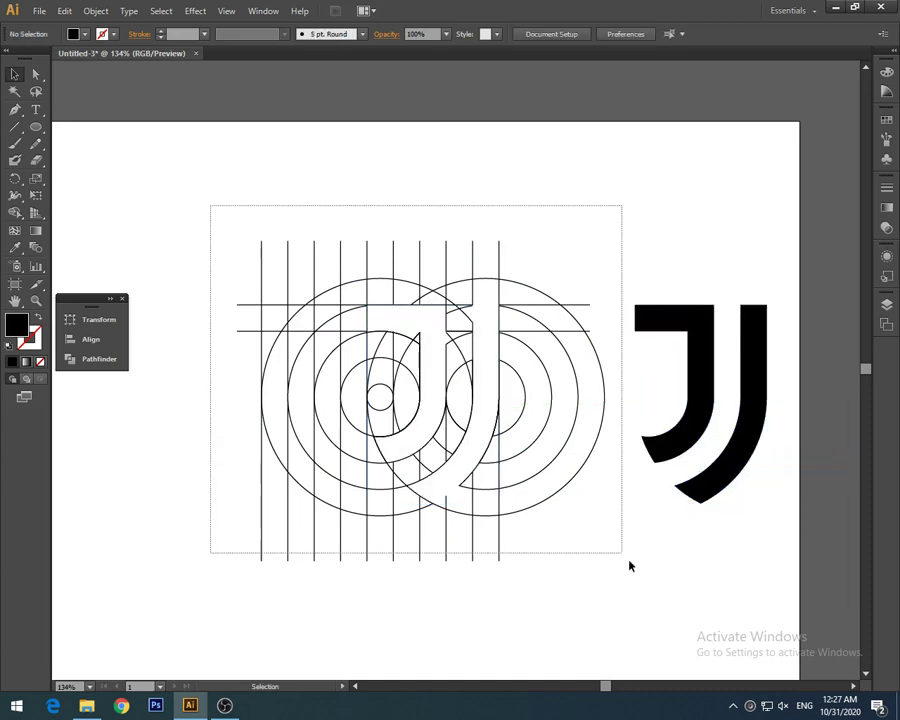
- Delete the construction grid and move the logo toward the artboard's centre
{"action": "key", "text": "Delete"}
{"action": "left_click_drag", "start_coordinate": [695, 428], "coordinate": [321, 450]}
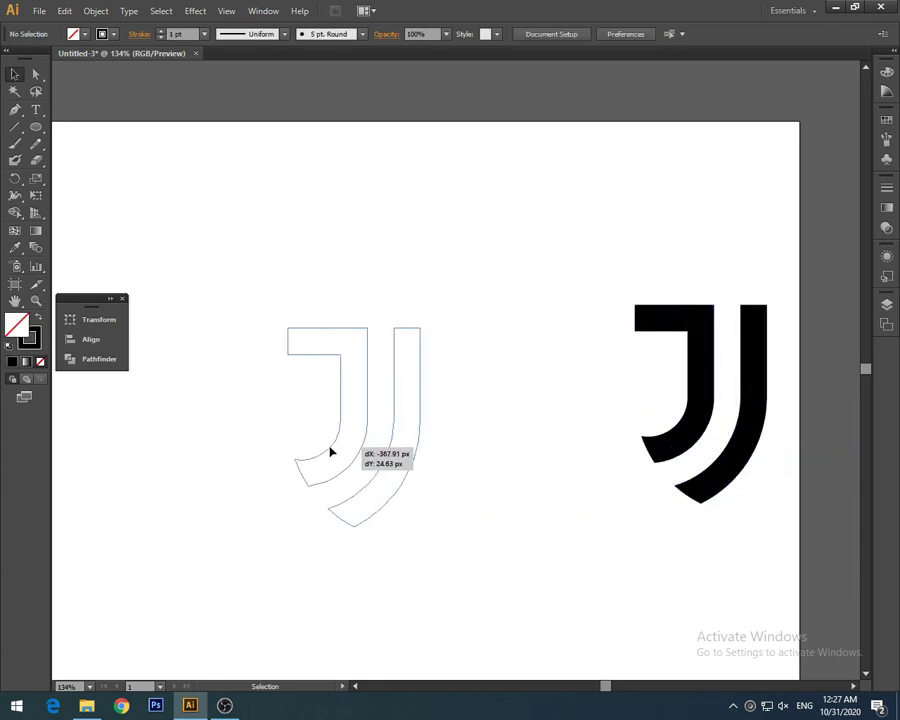
{"action": "key", "text": "a"}
{"action": "key", "text": "v"}
{"action": "key", "text": "ctrl+1"}
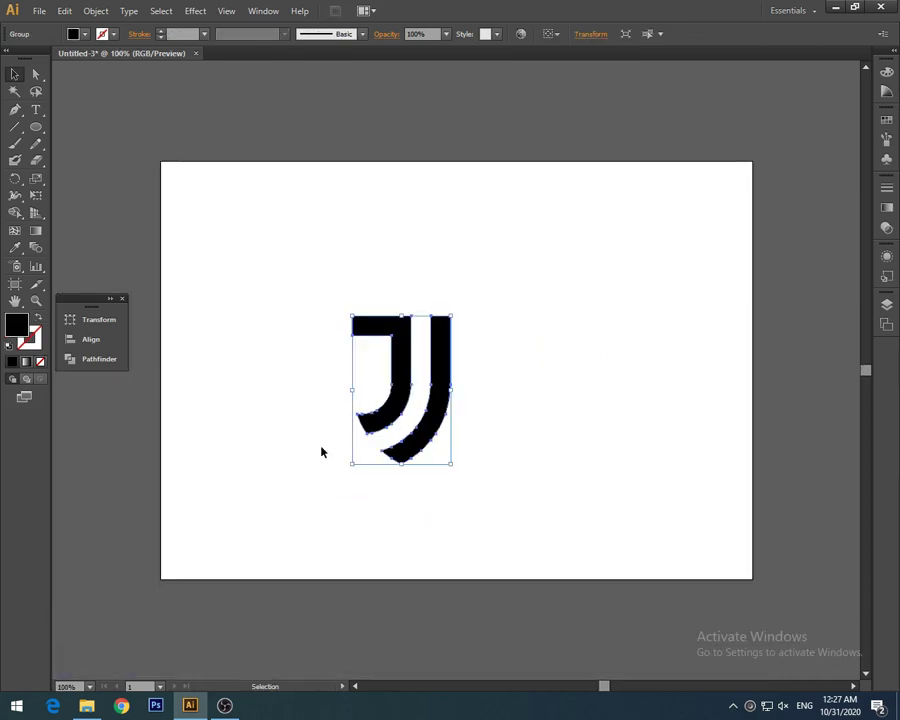
- Align the logo to the artboard's centre using Align to Artboard
{"action": "left_click", "coordinate": [91, 339]}
{"action": "left_click", "coordinate": [268, 422]}
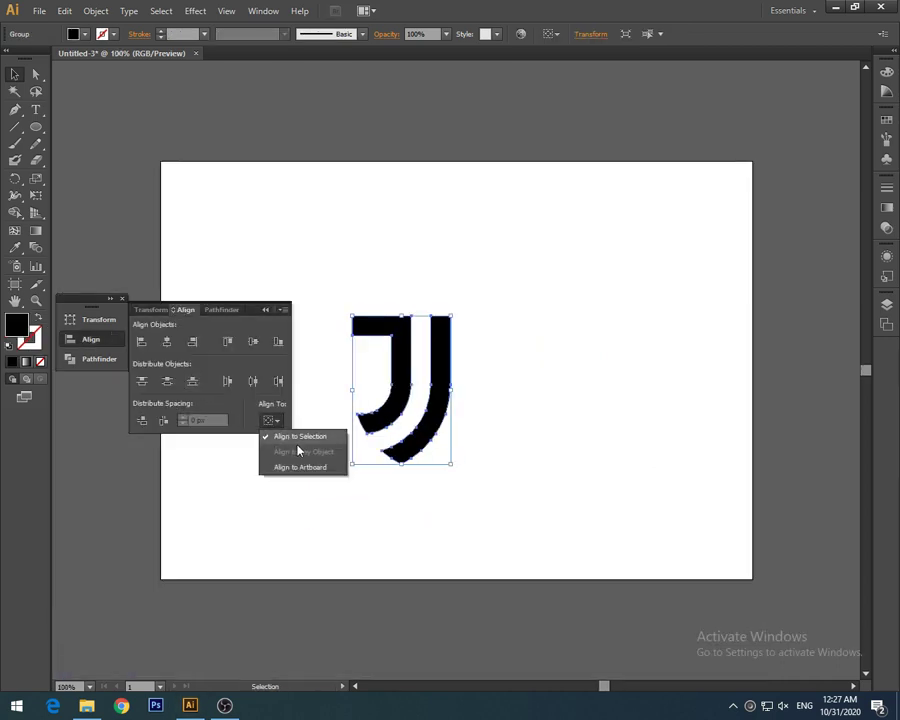
{"action": "left_click", "coordinate": [298, 466]}
{"action": "left_click", "coordinate": [166, 342]}
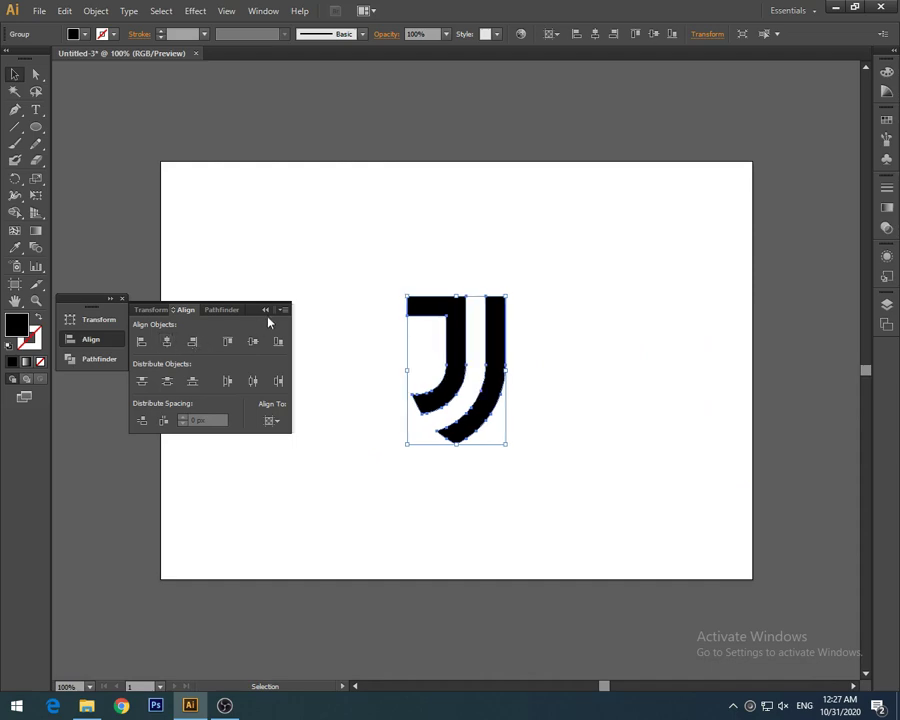